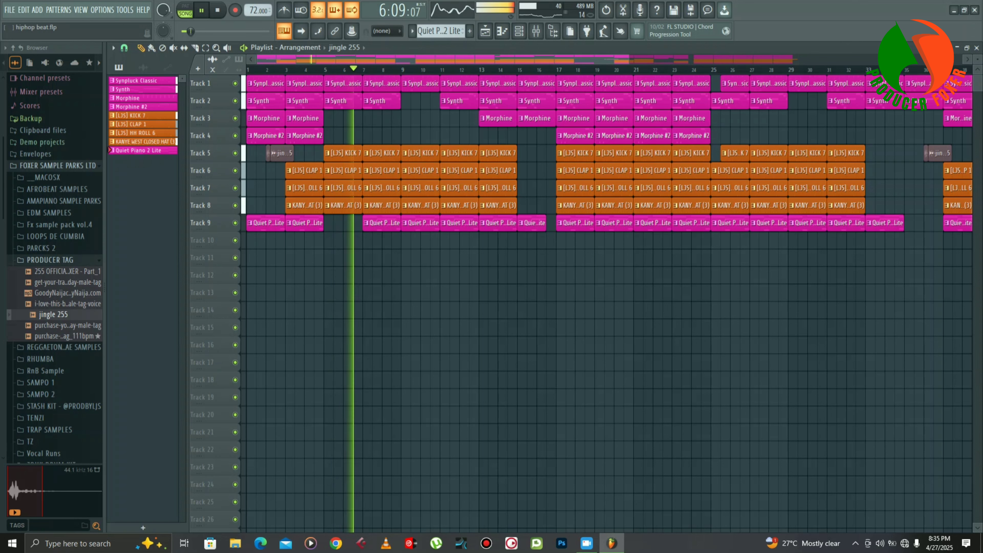
- Stop the song playback and select the Synpluck Classic pattern in the Channel rack, with playback set to pattern mode
{"action": "key", "text": "space"}
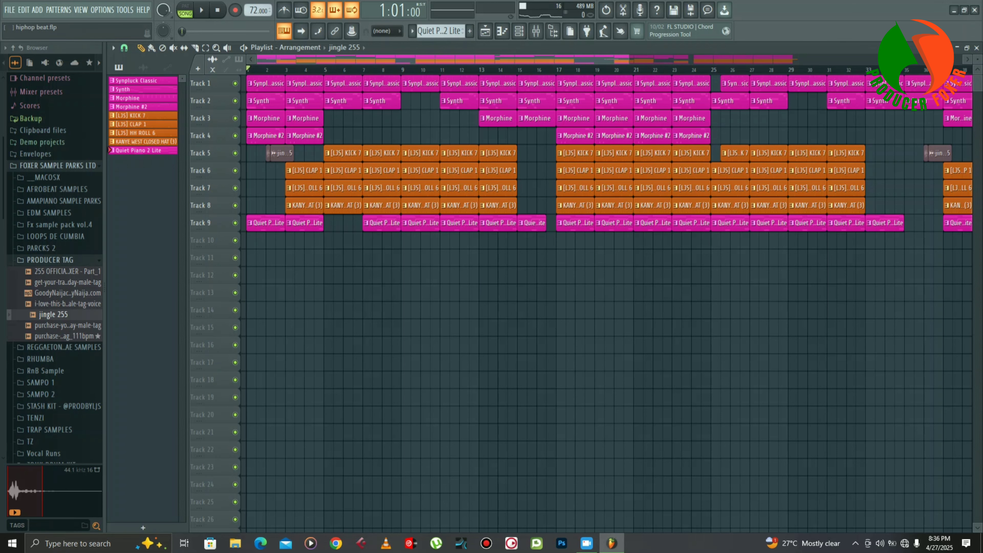
{"action": "left_click", "coordinate": [519, 31]}
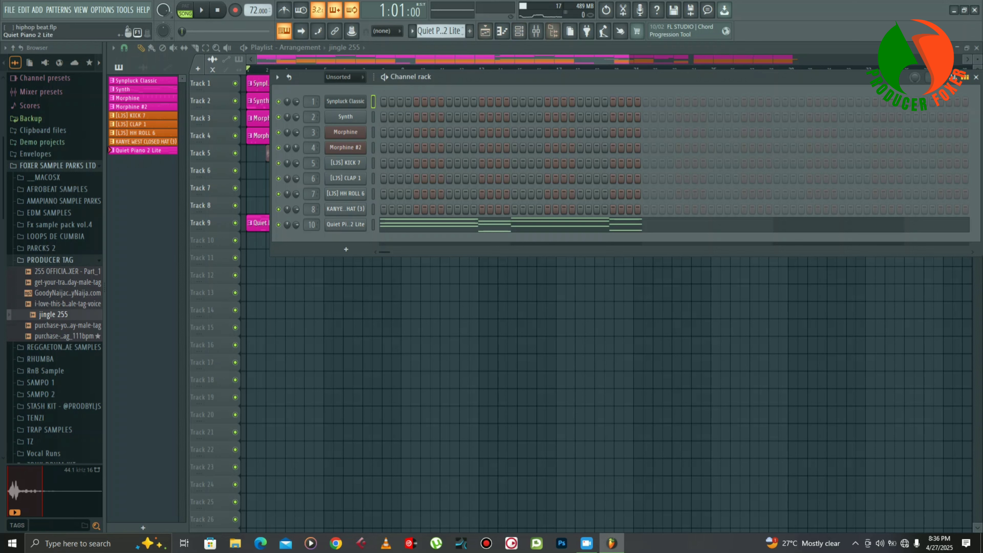
{"action": "left_click", "coordinate": [112, 97]}
{"action": "left_click", "coordinate": [112, 80]}
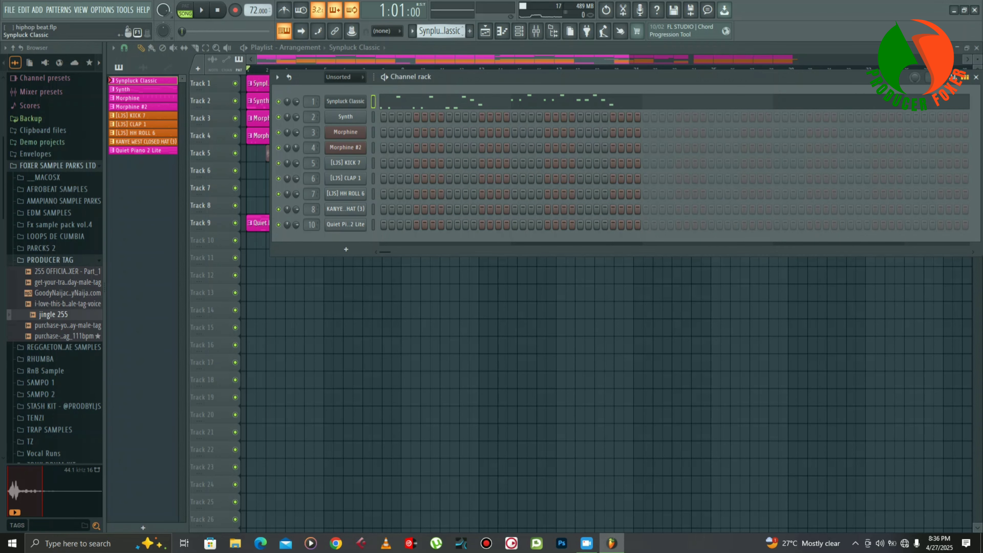
{"action": "left_click", "coordinate": [185, 9]}
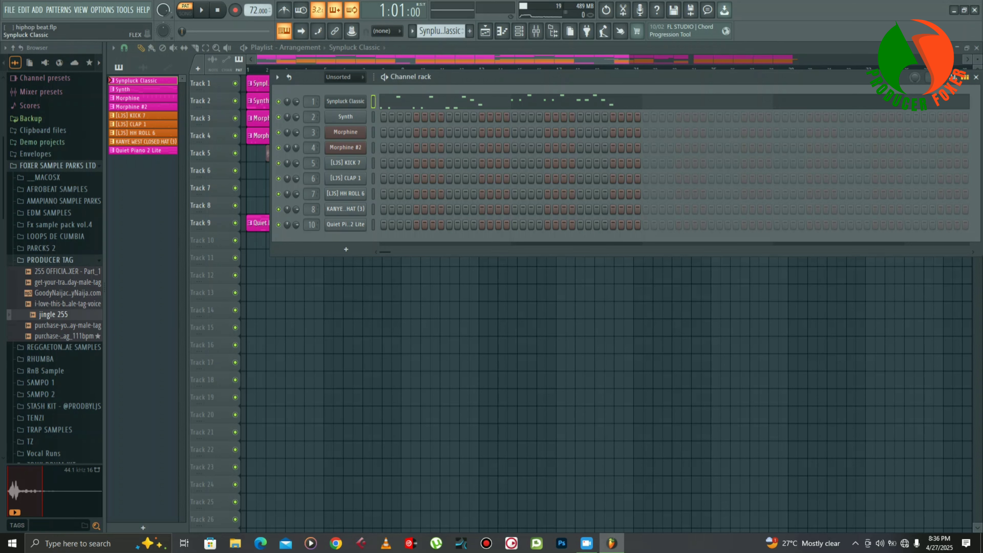
- Inspect the Synpluck Classic channel's FLEX instrument and play its melody in the Piano roll
{"action": "left_click", "coordinate": [345, 102]}
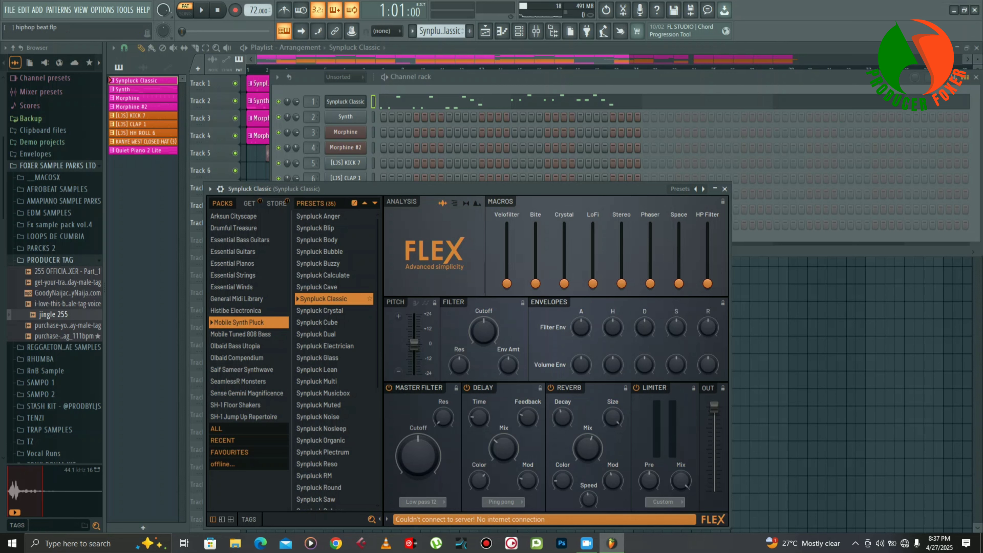
{"action": "left_click", "coordinate": [474, 103]}
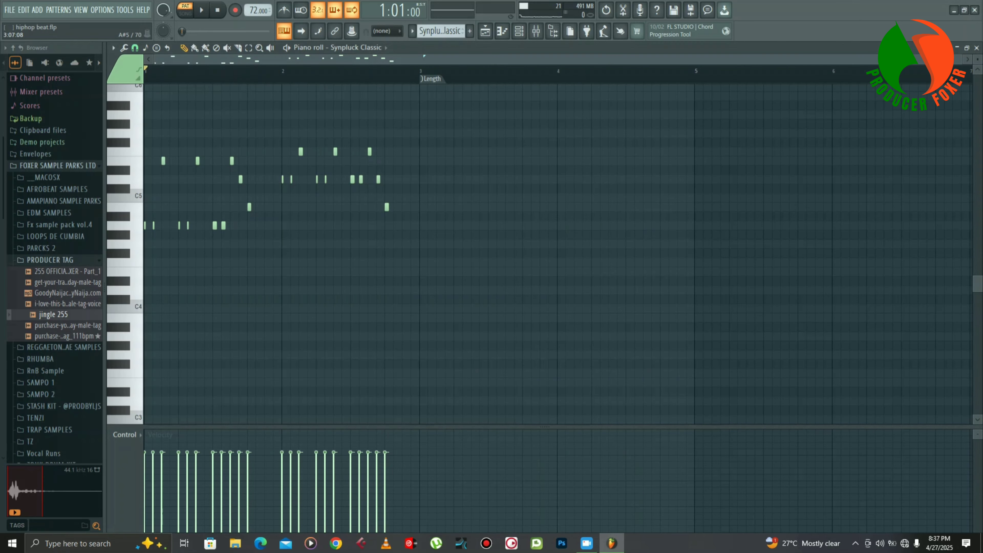
{"action": "scroll", "coordinate": [541, 252], "scroll_direction": "up", "scroll_amount": 3}
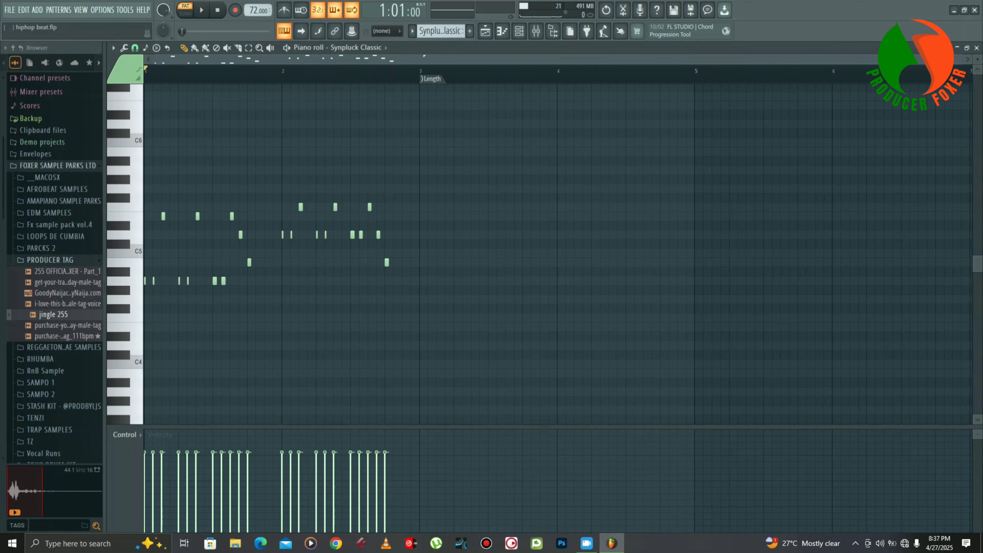
{"action": "scroll", "coordinate": [542, 251], "scroll_direction": "up", "scroll_amount": 3}
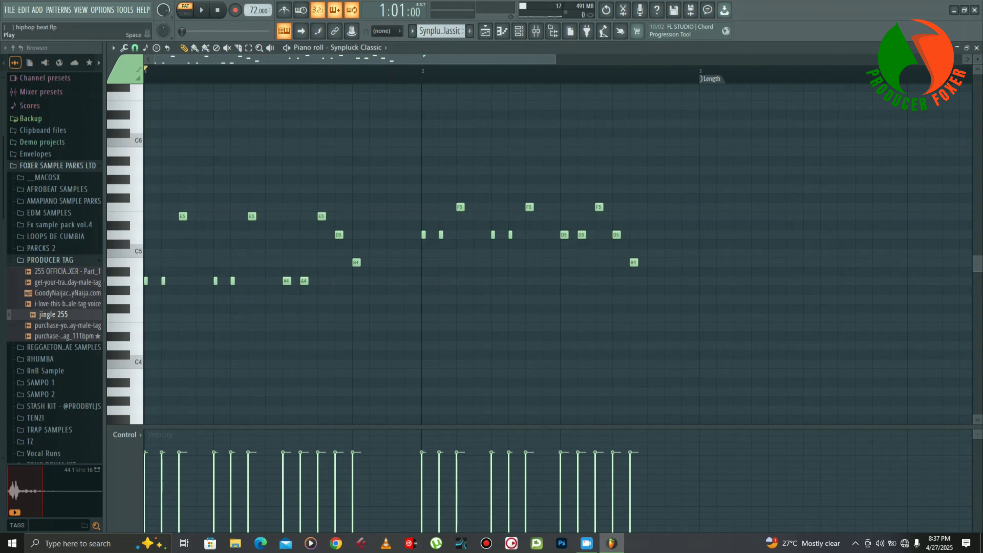
{"action": "key", "text": "space"}
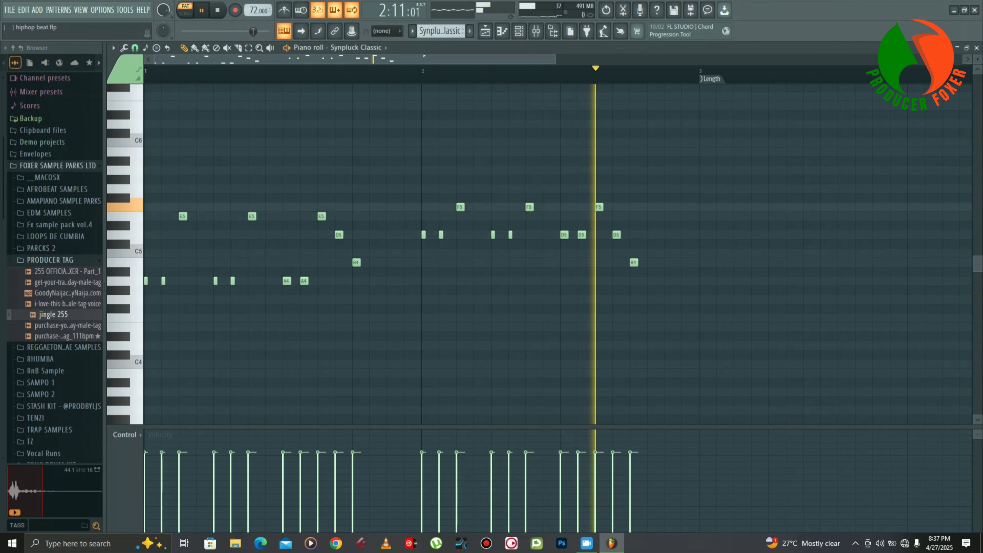
{"action": "key", "text": "space"}
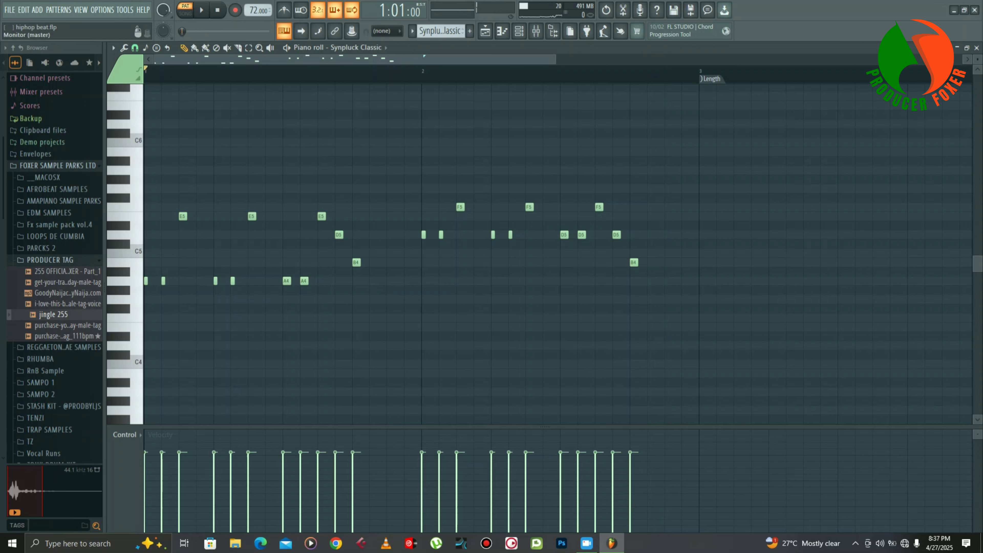
- Switch to the Synth pattern, view its Sytrus instrument and play its notes in the Piano roll
{"action": "left_click", "coordinate": [518, 31]}
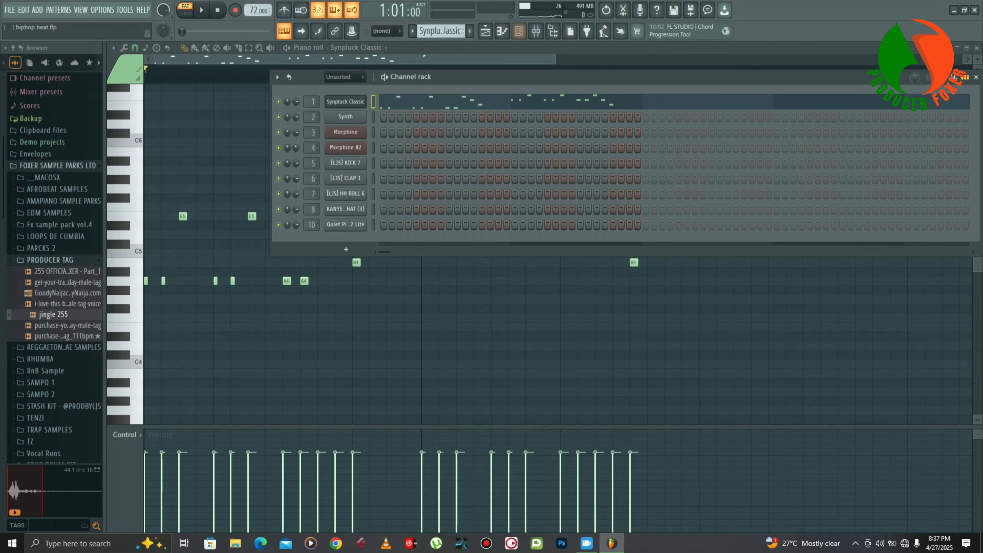
{"action": "scroll", "coordinate": [440, 31], "scroll_direction": "down", "scroll_amount": 1}
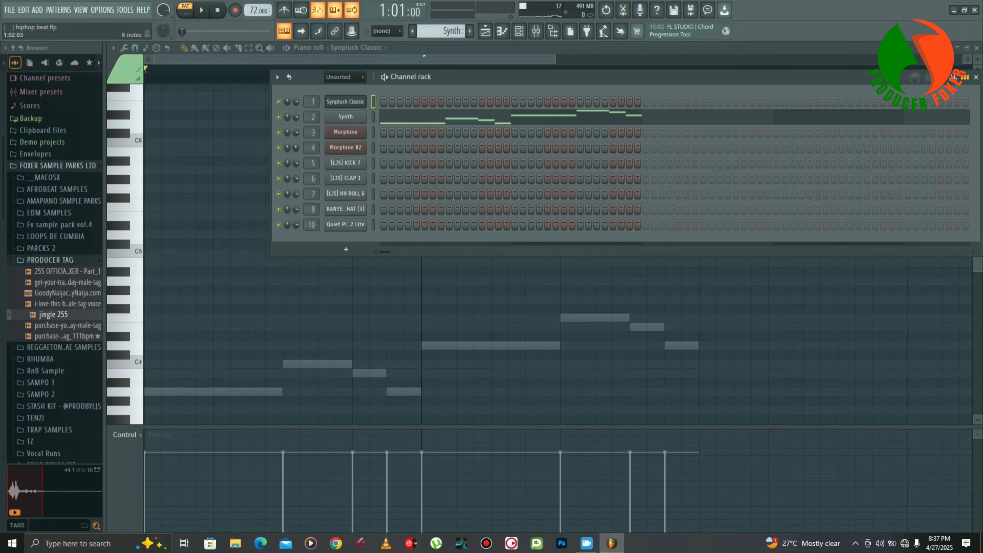
{"action": "left_click", "coordinate": [345, 116]}
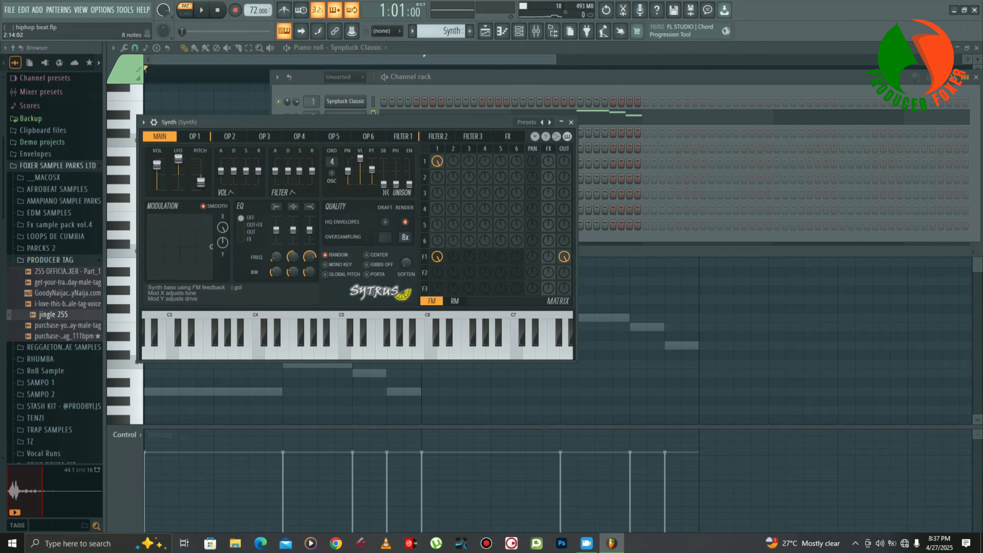
{"action": "left_click", "coordinate": [620, 113]}
{"action": "key", "text": "space"}
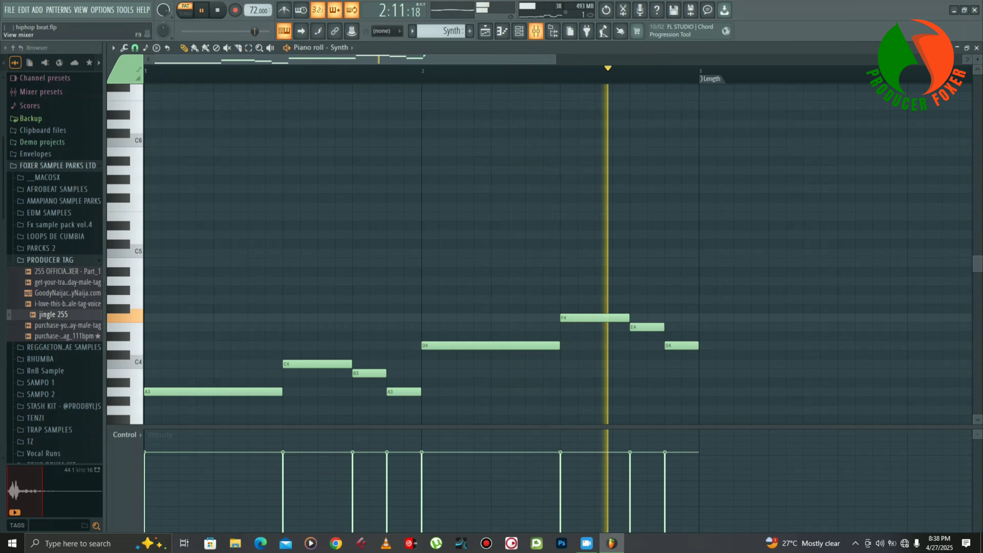
- Stop playback and inspect the Fruity Multiband Compressor on the Synth mixer track
{"action": "key", "text": "F9"}
{"action": "key", "text": "space"}
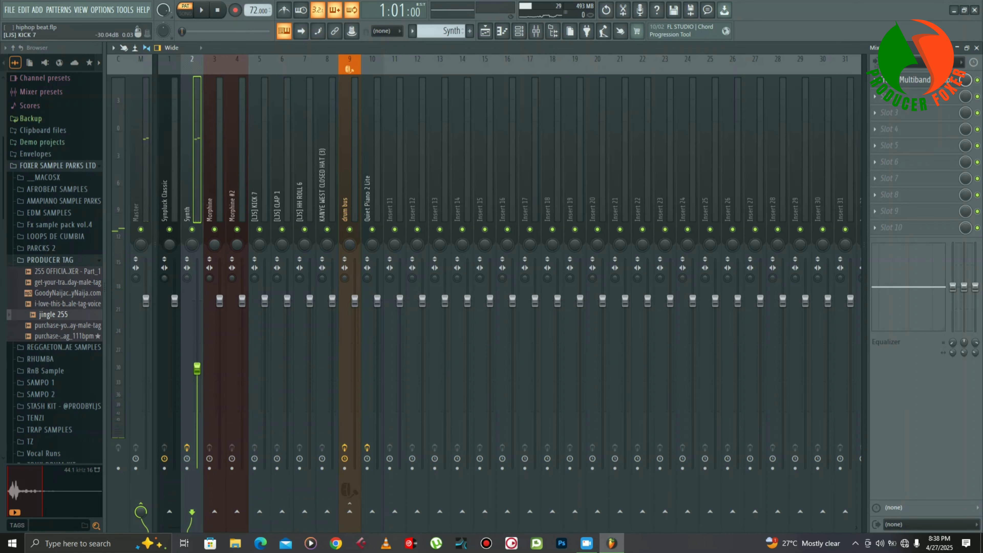
{"action": "left_click", "coordinate": [914, 79]}
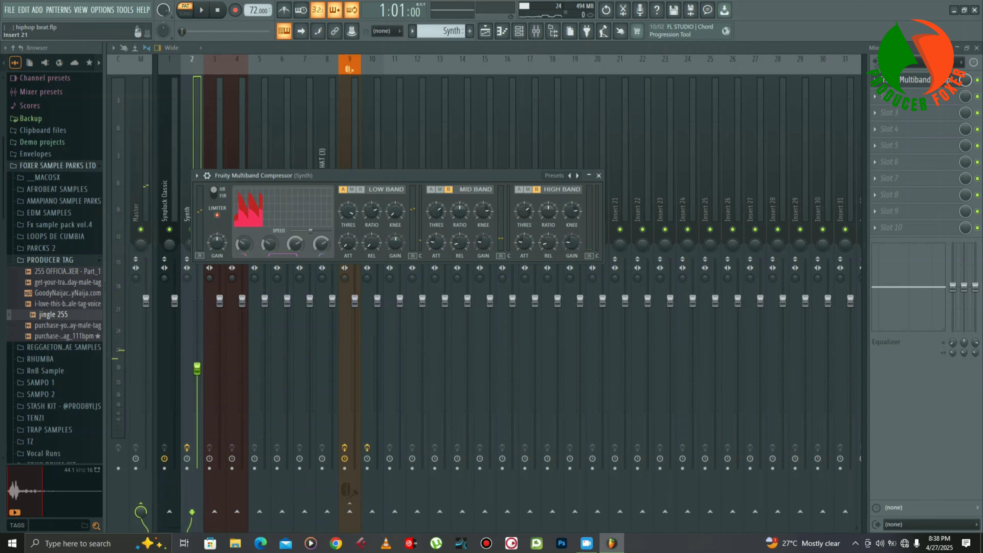
{"action": "left_click", "coordinate": [914, 80]}
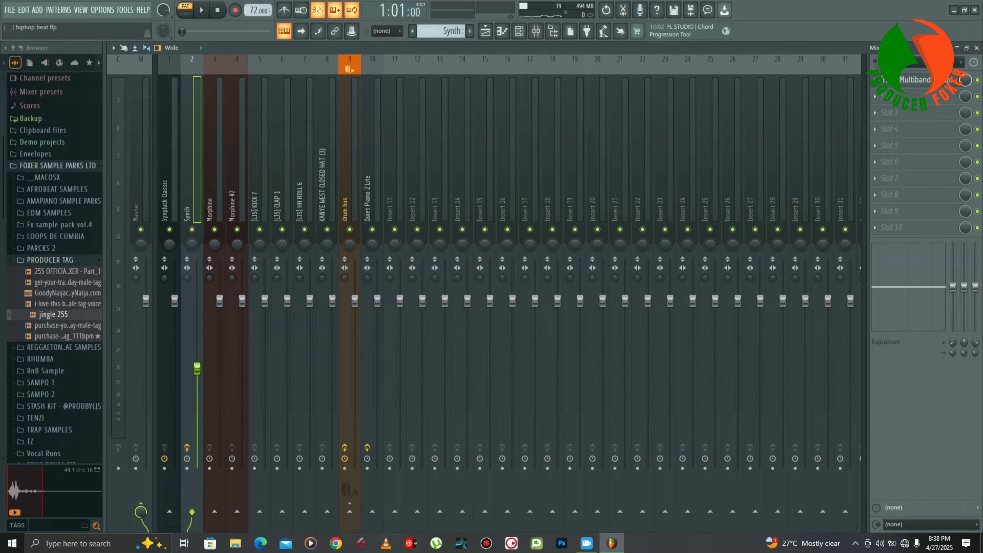
- Switch to the Morphine pattern, view its synthesizer settings and play its notes in the Piano roll
{"action": "key", "text": "F7"}
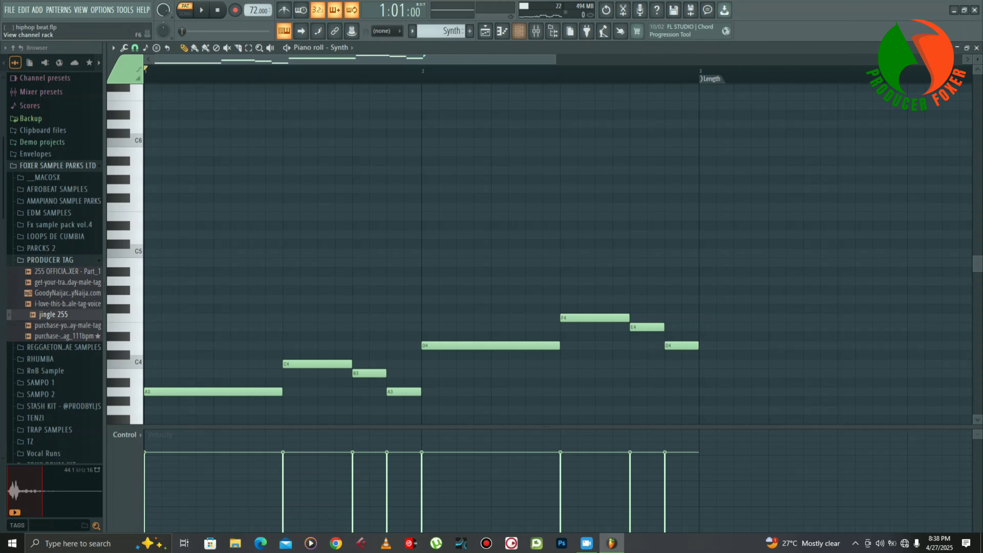
{"action": "key", "text": "F6"}
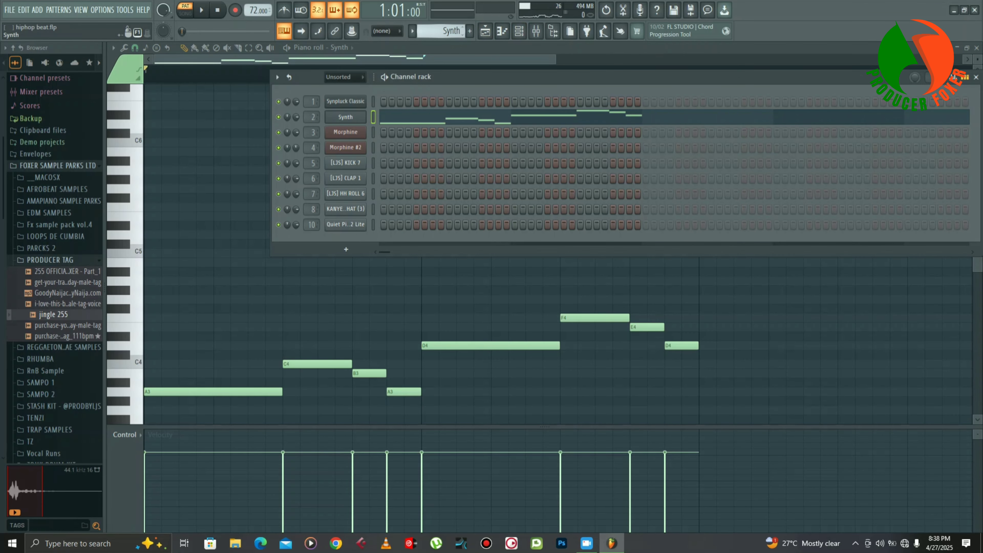
{"action": "scroll", "coordinate": [441, 31], "scroll_direction": "down", "scroll_amount": 1}
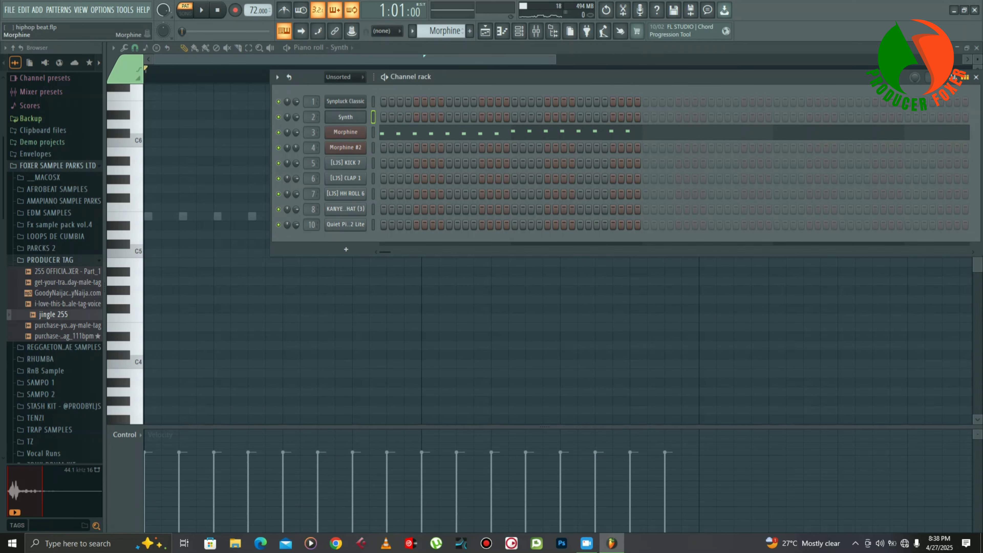
{"action": "left_click", "coordinate": [345, 132]}
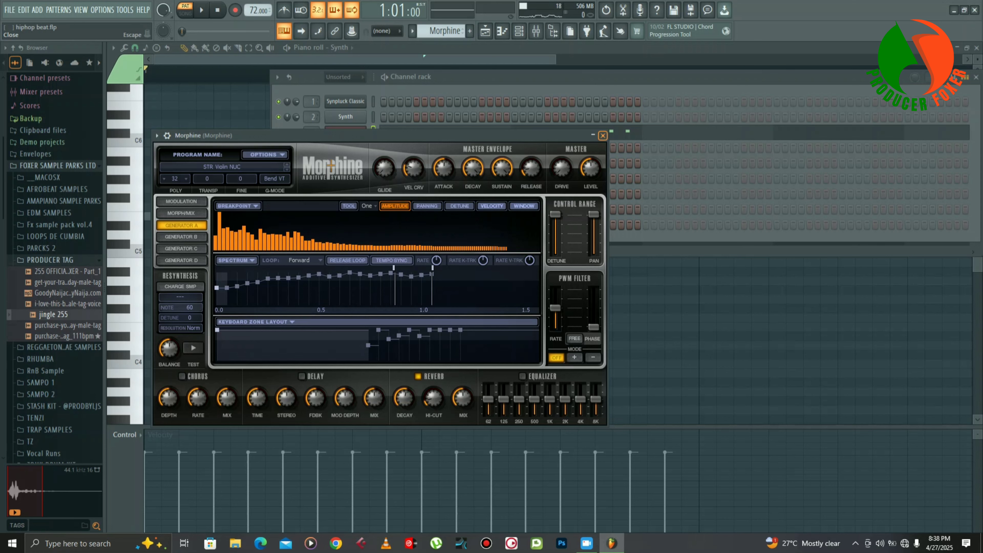
{"action": "left_click", "coordinate": [603, 135]}
{"action": "left_click", "coordinate": [603, 135]}
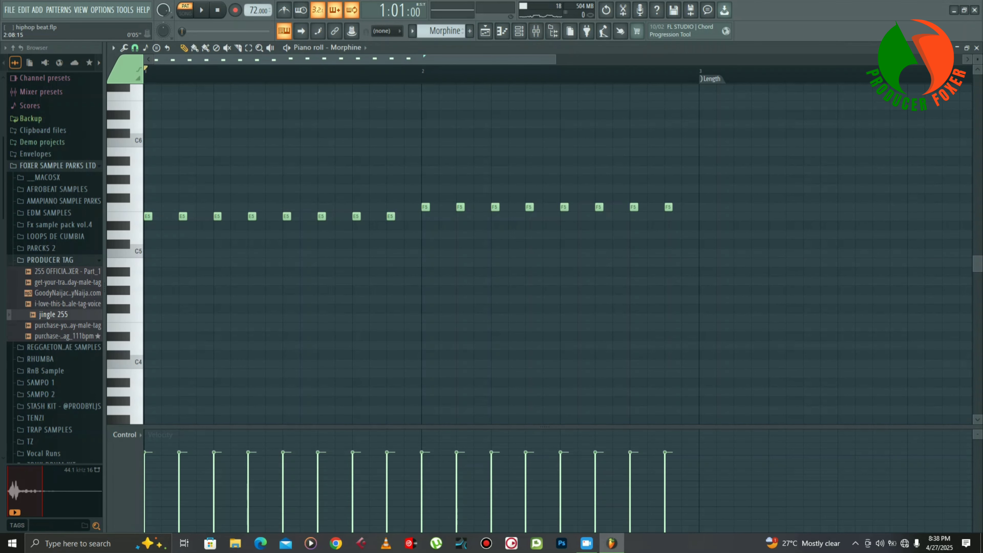
{"action": "left_click_drag", "start_coordinate": [554, 59], "coordinate": [486, 59]}
{"action": "key", "text": "space"}
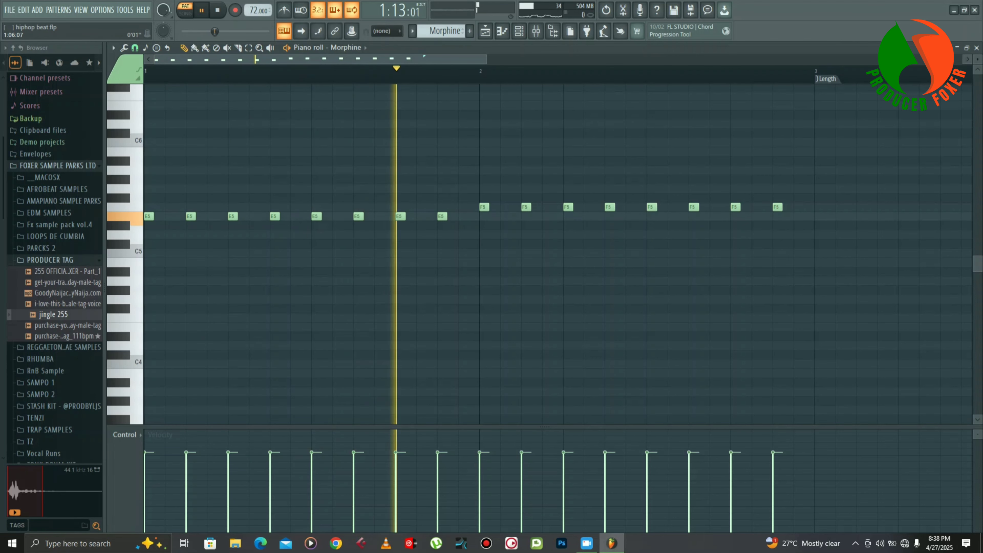
- Try the Piano roll snap at 1/4 step and 1/6 beat during Morphine playback, and stop the pattern
{"action": "left_click", "coordinate": [135, 47]}
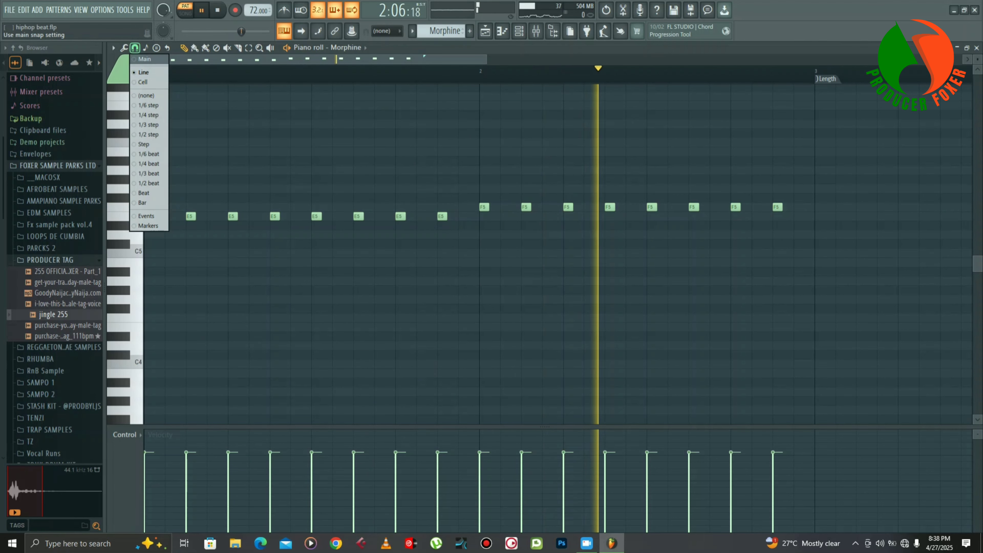
{"action": "left_click", "coordinate": [149, 115]}
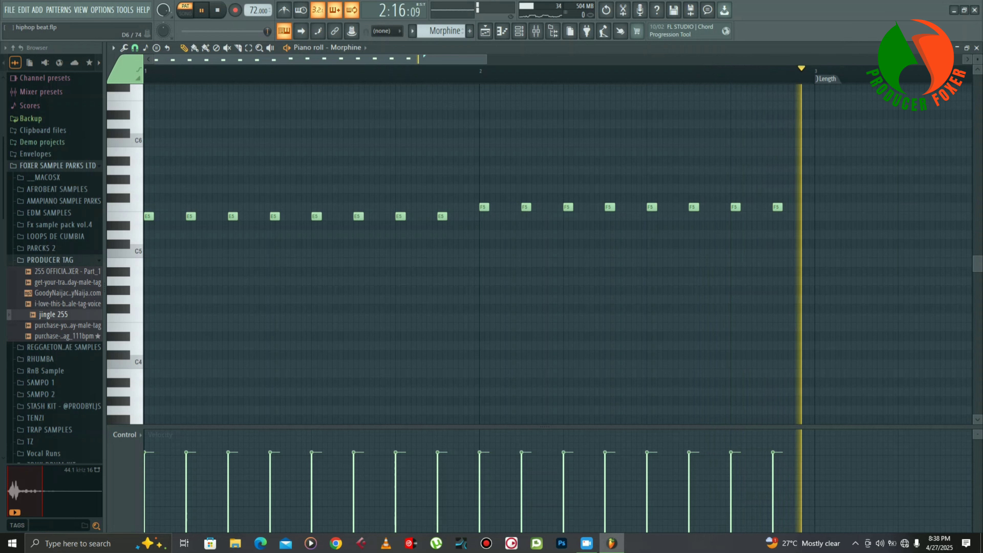
{"action": "left_click", "coordinate": [134, 47]}
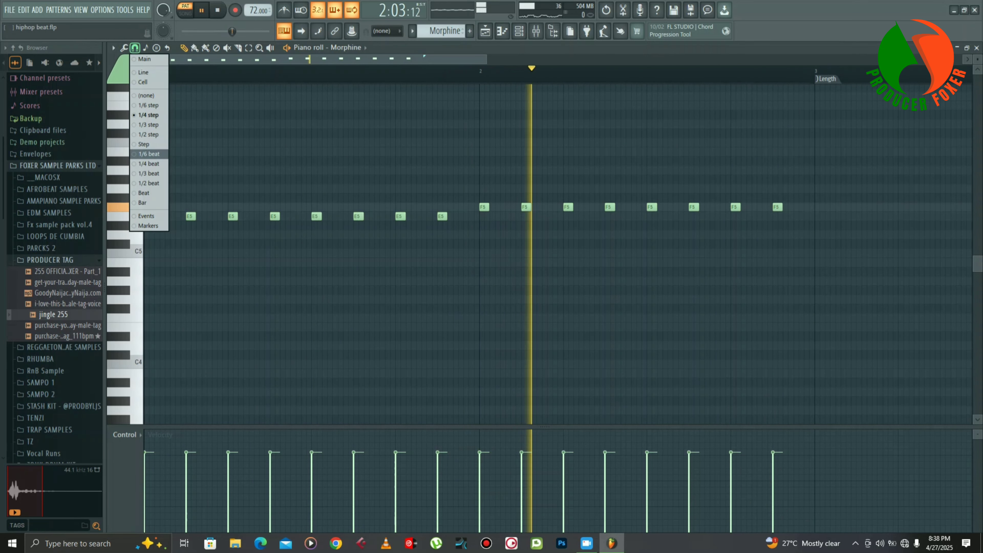
{"action": "left_click", "coordinate": [149, 154]}
{"action": "key", "text": "space"}
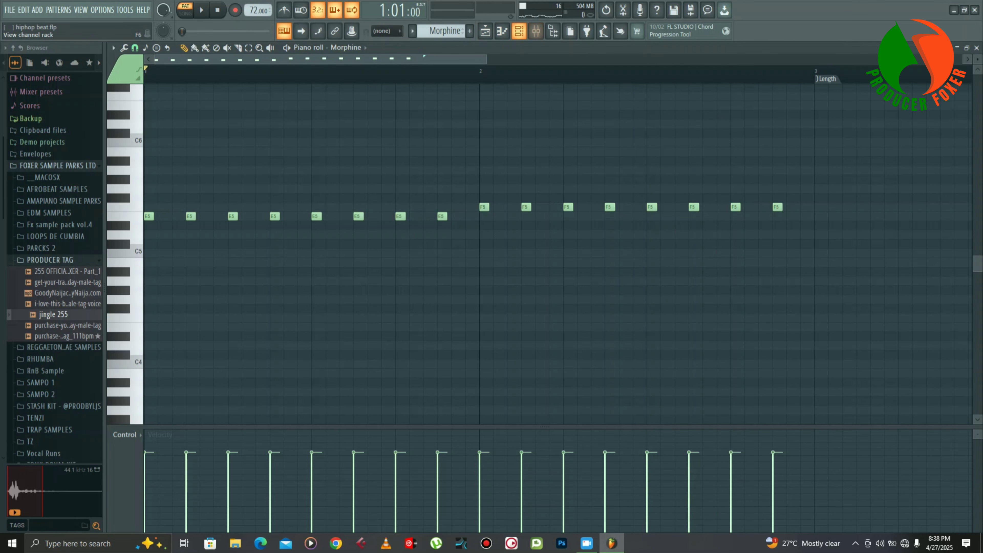
- Select the Morphine #2 pattern and play its notes in the Piano roll
{"action": "left_click", "coordinate": [519, 31]}
{"action": "scroll", "coordinate": [441, 31], "scroll_direction": "up", "scroll_amount": 2}
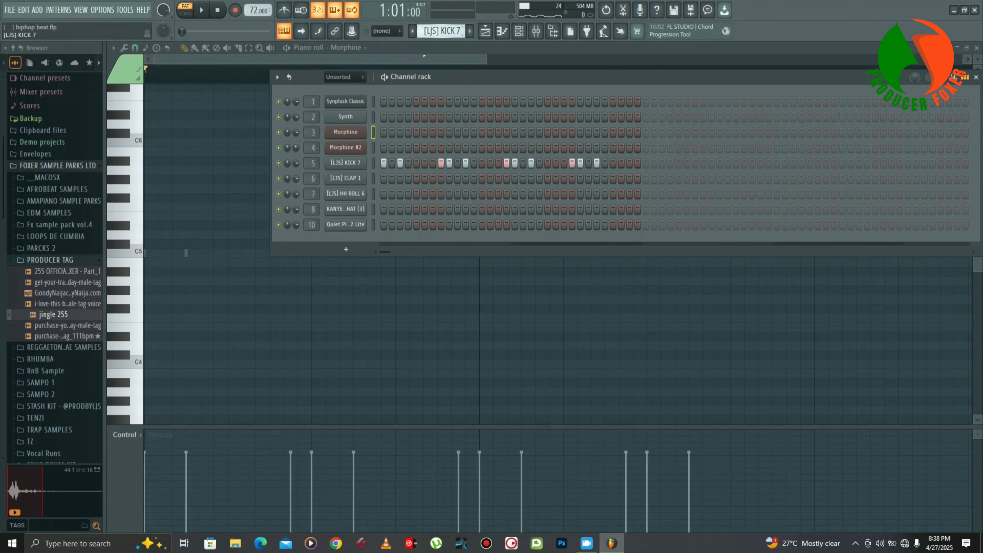
{"action": "scroll", "coordinate": [441, 31], "scroll_direction": "down", "scroll_amount": 1}
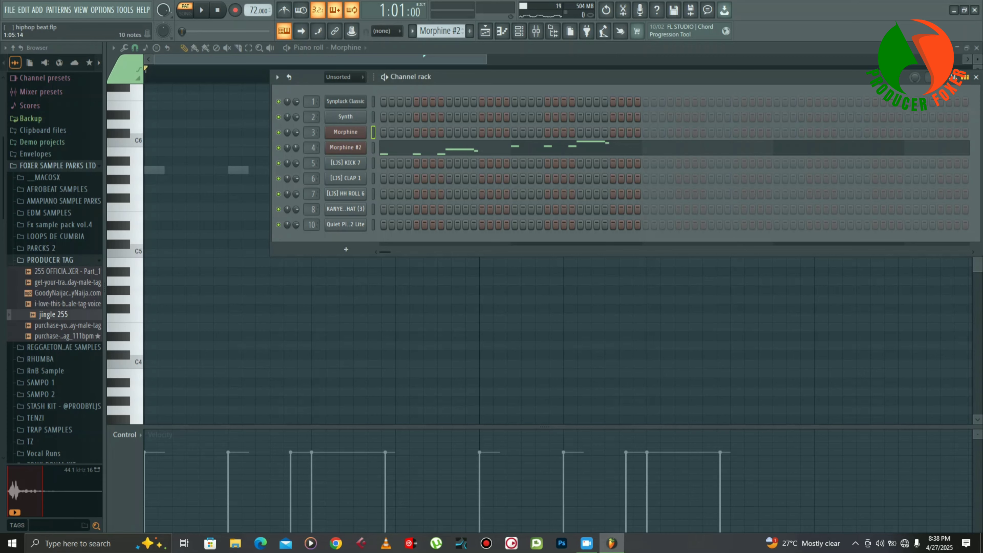
{"action": "left_click", "coordinate": [480, 149]}
{"action": "scroll", "coordinate": [155, 172], "scroll_direction": "up", "scroll_amount": 2}
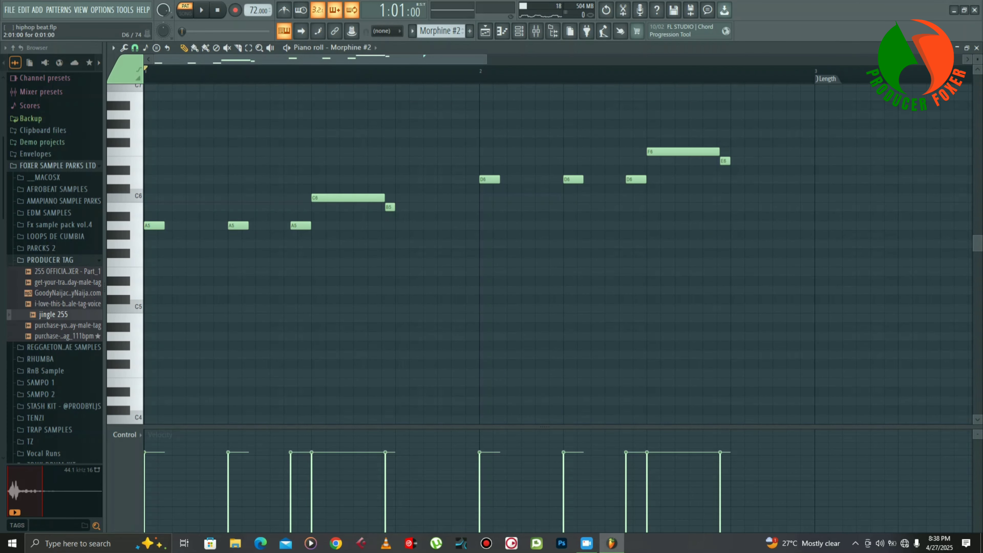
{"action": "key", "text": "space"}
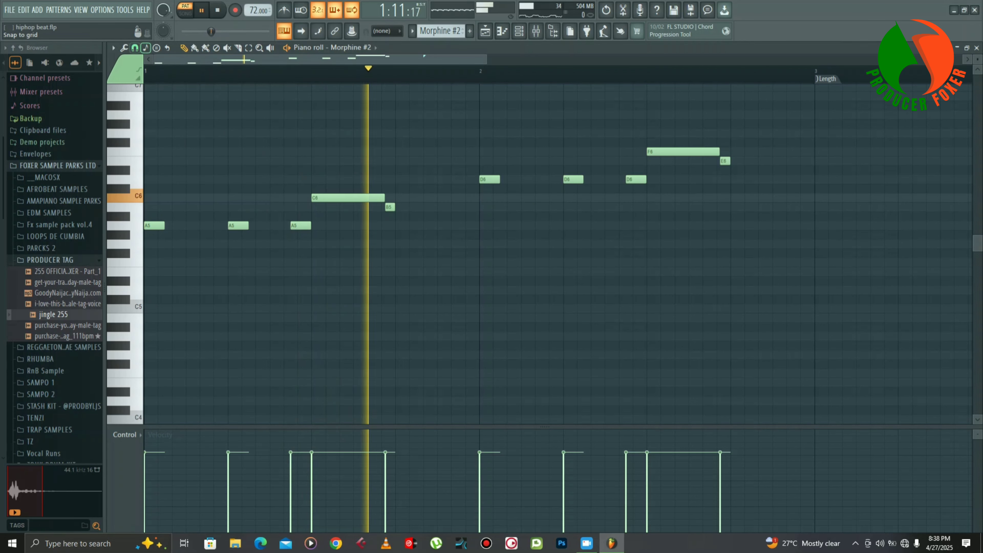
- Set the Piano roll snap to Line, and close the Piano roll with playback stopped
{"action": "left_click", "coordinate": [135, 48]}
{"action": "left_click", "coordinate": [142, 72]}
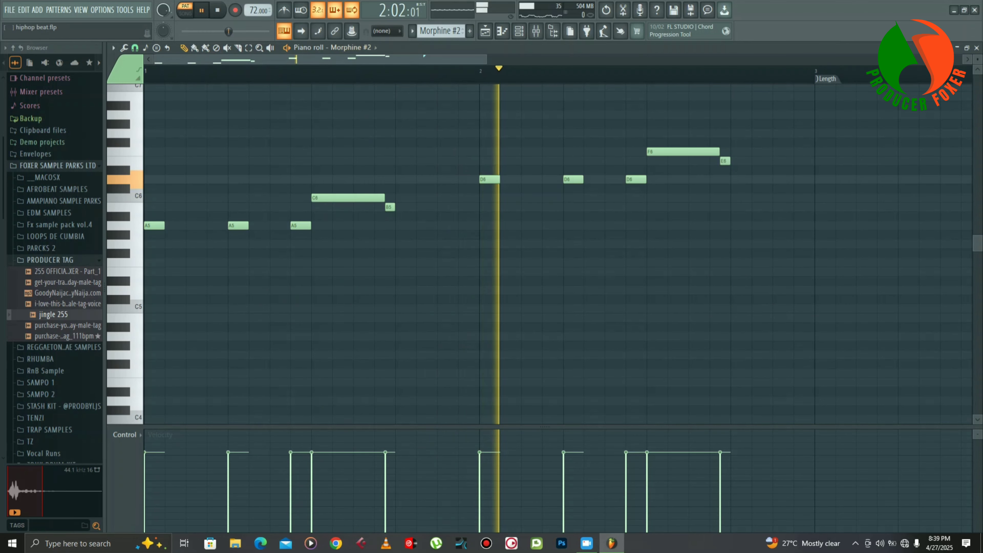
{"action": "scroll", "coordinate": [320, 59], "scroll_direction": "down", "scroll_amount": 1}
{"action": "left_click_drag", "start_coordinate": [598, 59], "coordinate": [774, 59]}
{"action": "left_click", "coordinate": [976, 47]}
{"action": "key", "text": "space"}
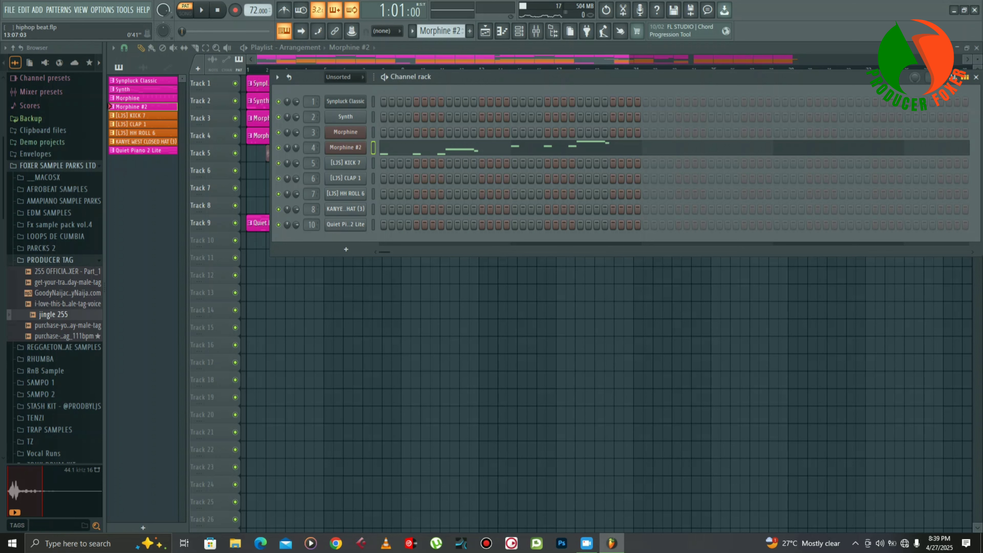
- Step through the kick, clap and hi-hat patterns to the Quiet Piano 2 Lite pattern
{"action": "key", "text": "KP_Add"}
{"action": "key", "text": "KP_Add"}
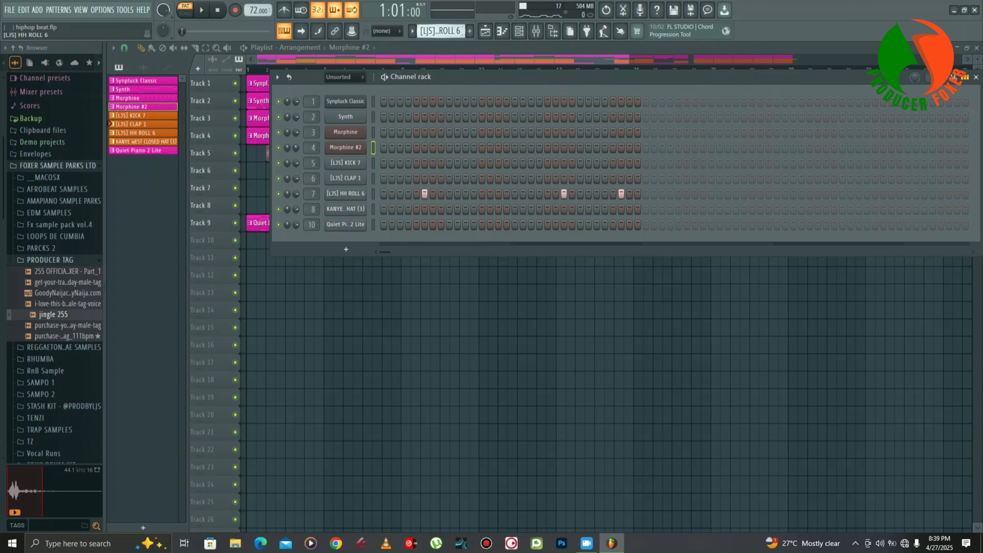
{"action": "key", "text": "KP_Add"}
{"action": "key", "text": "KP_Add"}
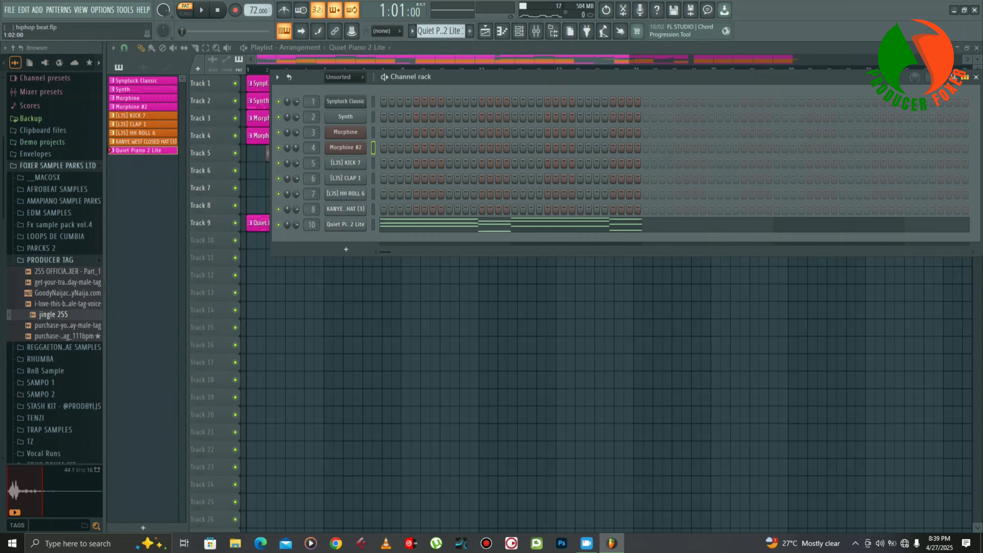
- View the Quiet Piano 2 Lite instrument, and play its pattern's notes in the Piano roll
{"action": "left_click", "coordinate": [345, 224]}
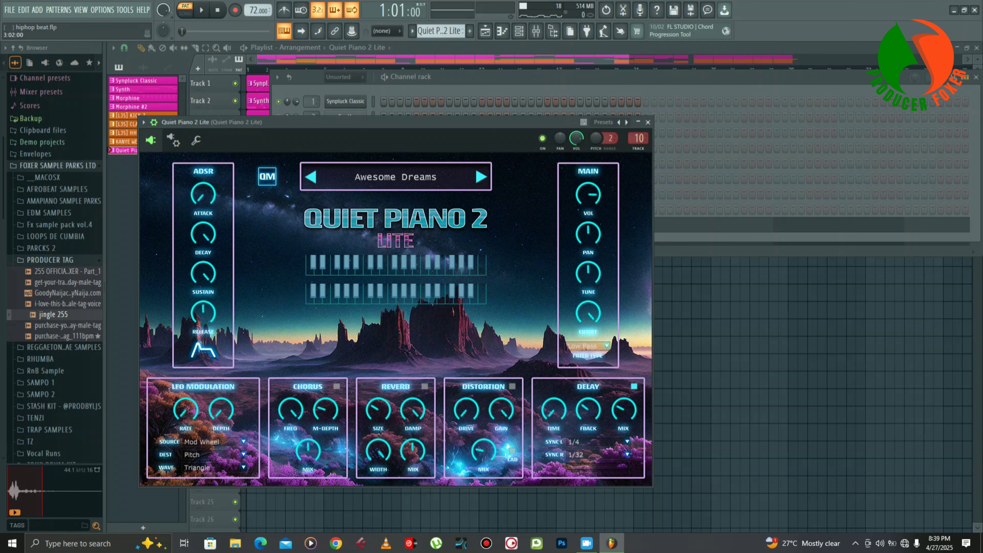
{"action": "left_click", "coordinate": [648, 122]}
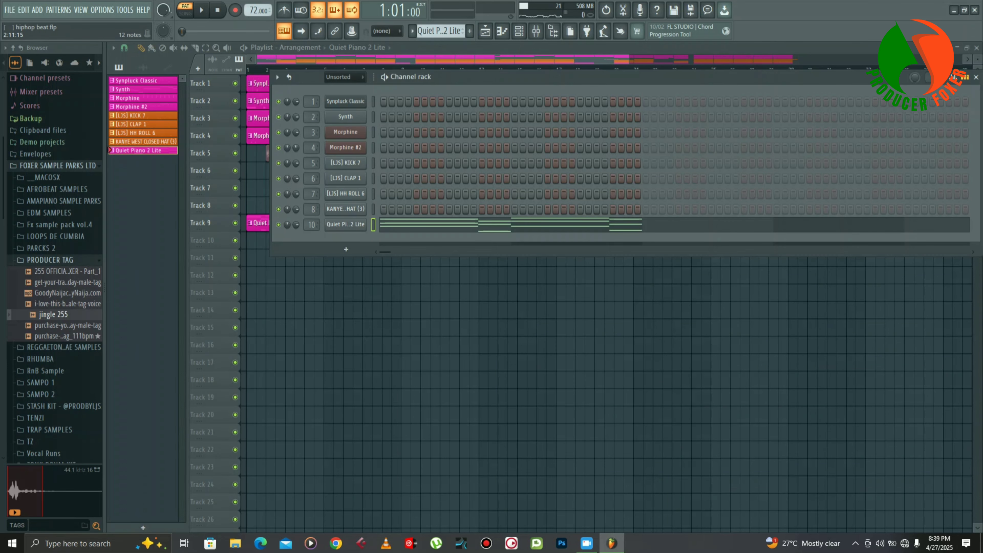
{"action": "left_click", "coordinate": [596, 224]}
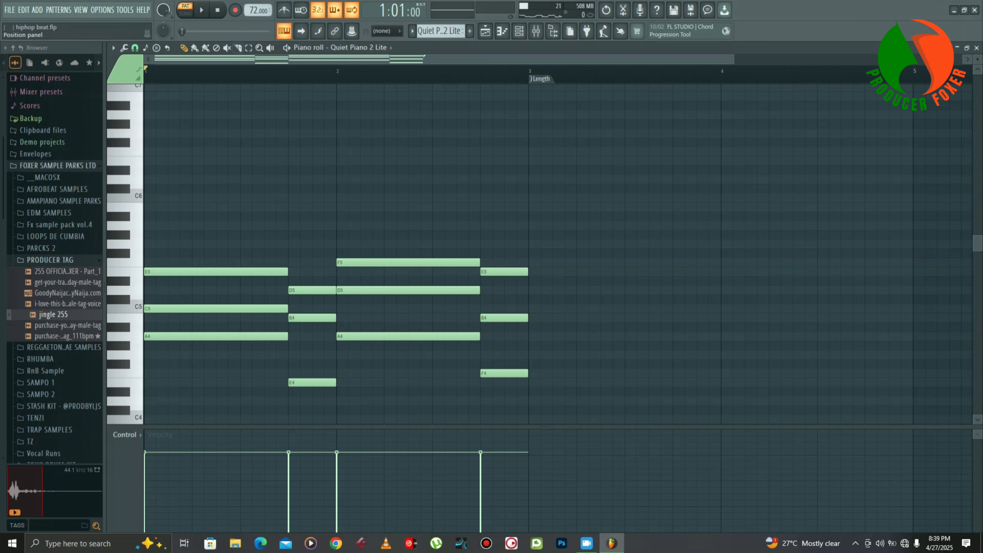
{"action": "left_click", "coordinate": [201, 10]}
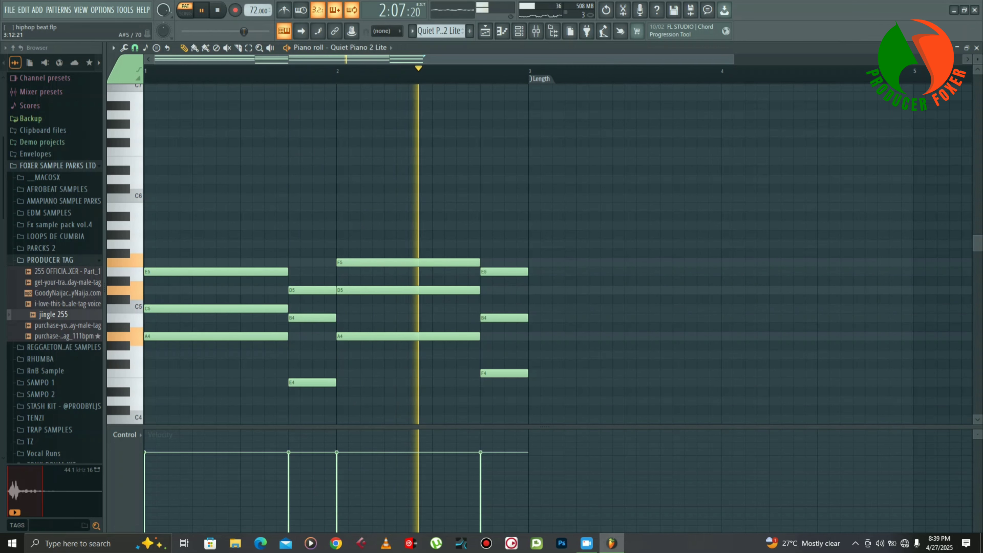
{"action": "key", "text": "space"}
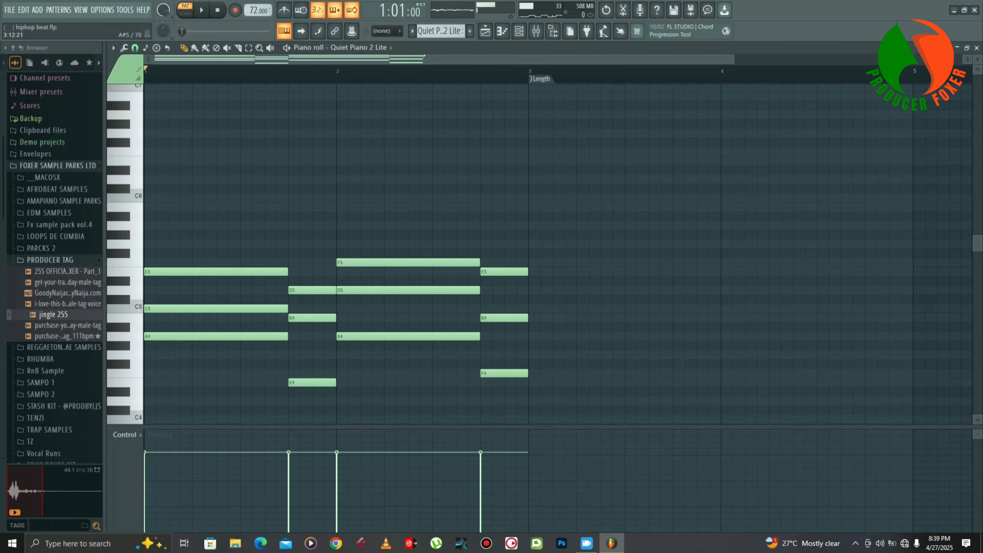
- Inspect the HalfTime effect on the Quiet Piano 2 Lite mixer track, and play the pattern through the effect
{"action": "left_click", "coordinate": [536, 31]}
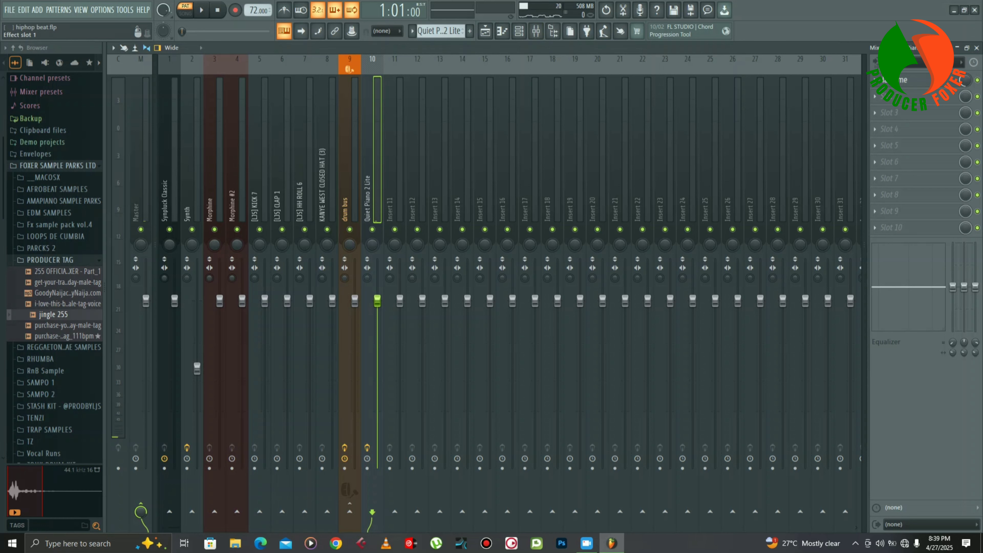
{"action": "left_click", "coordinate": [905, 80]}
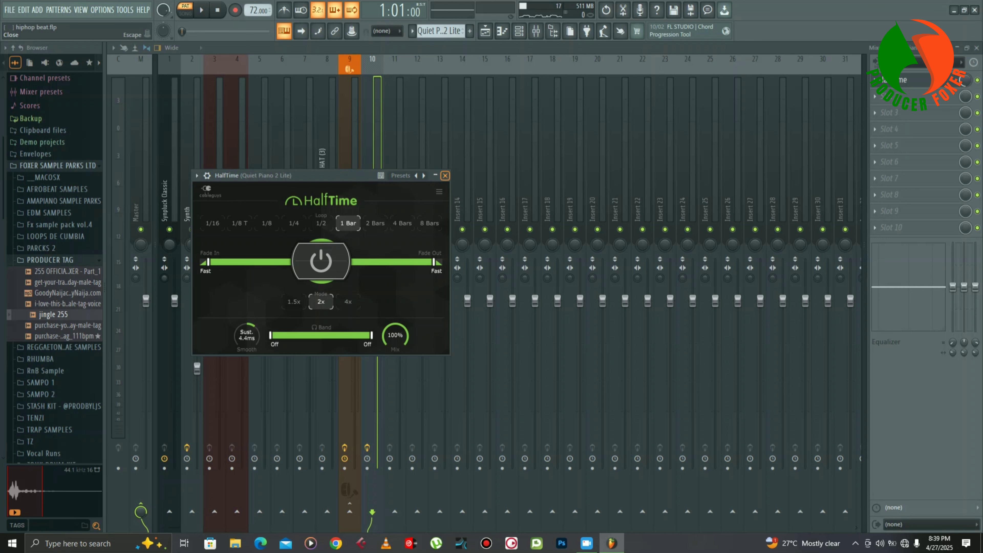
{"action": "left_click", "coordinate": [445, 175]}
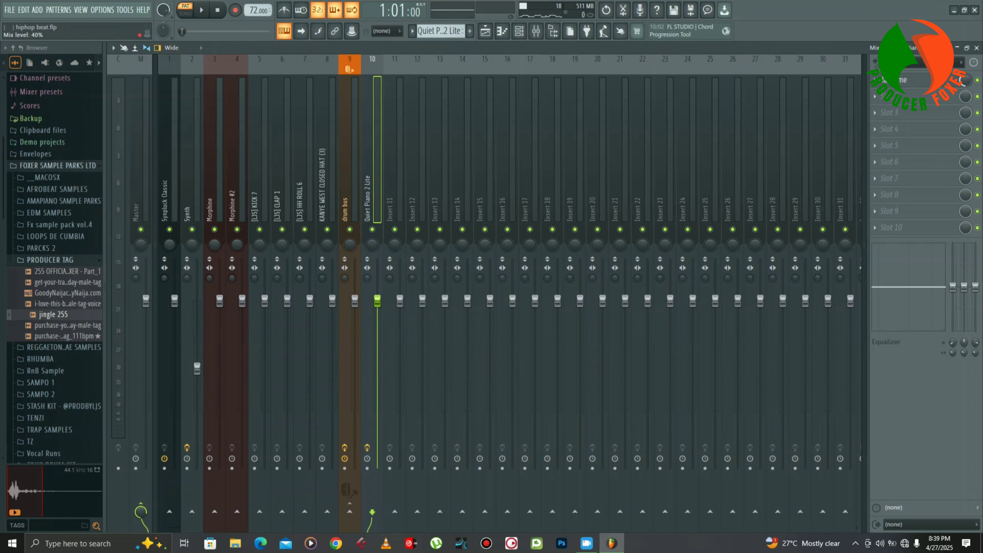
{"action": "key", "text": "space"}
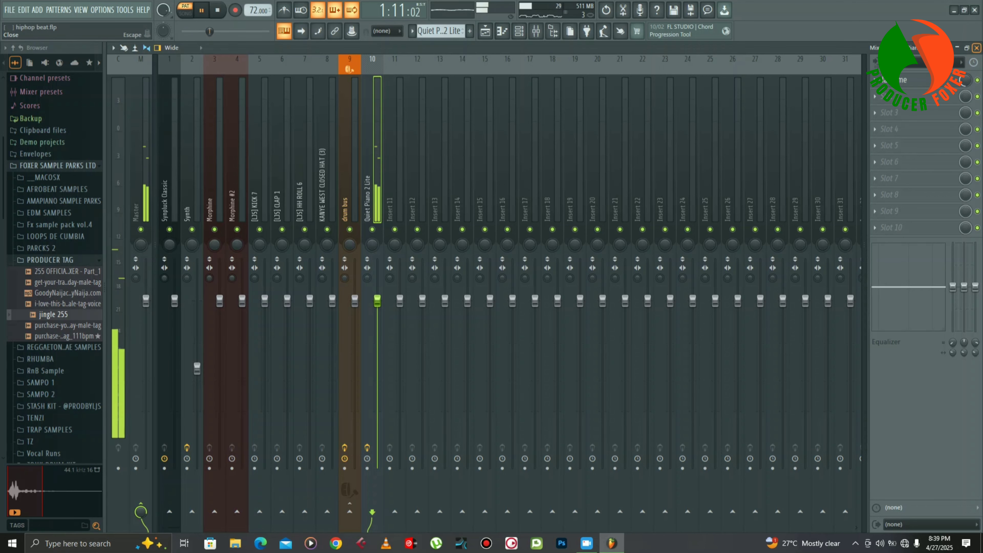
{"action": "key", "text": "F7"}
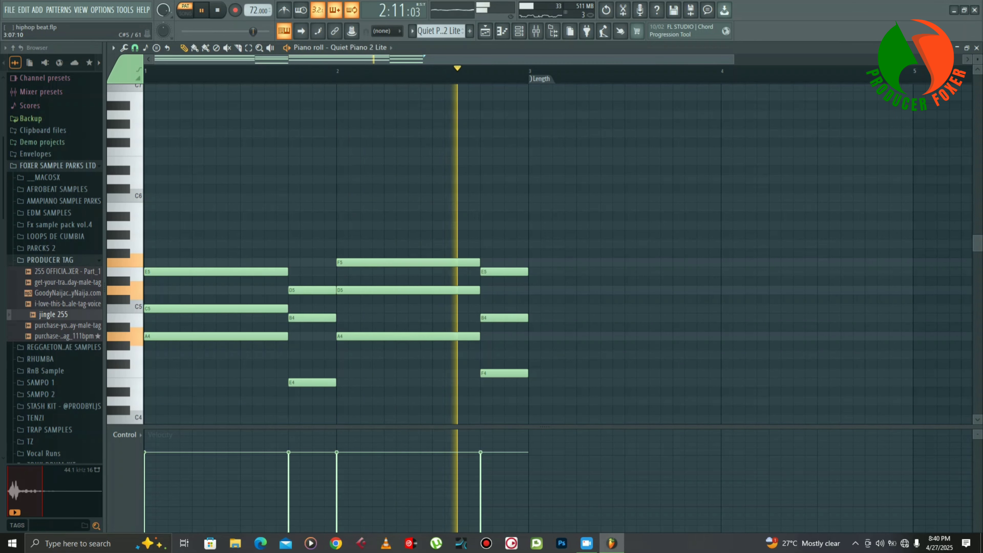
{"action": "key", "text": "space"}
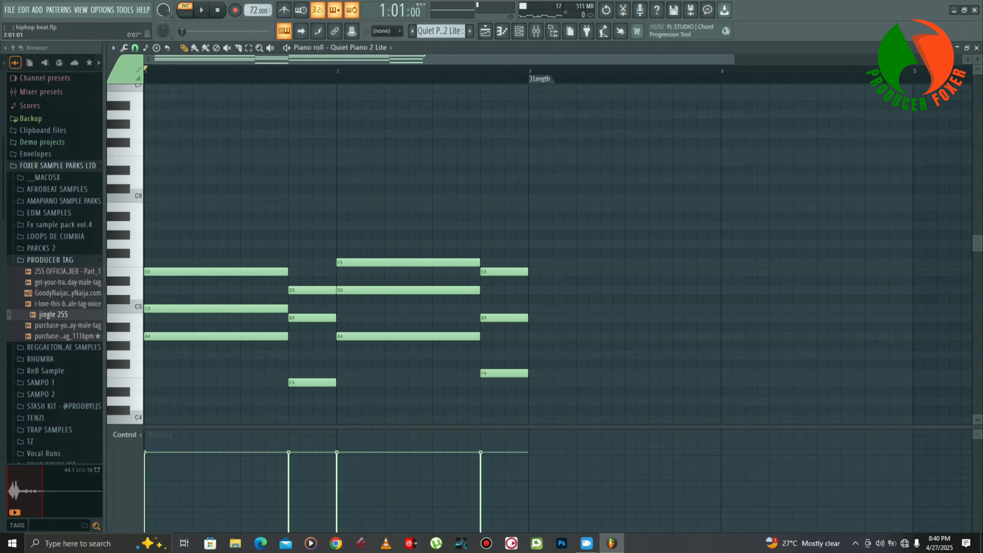
- Play the KANYE WEST CLOSED HAT (3) pattern from the Channel rack and view its channel's sampler settings
{"action": "left_click", "coordinate": [519, 31]}
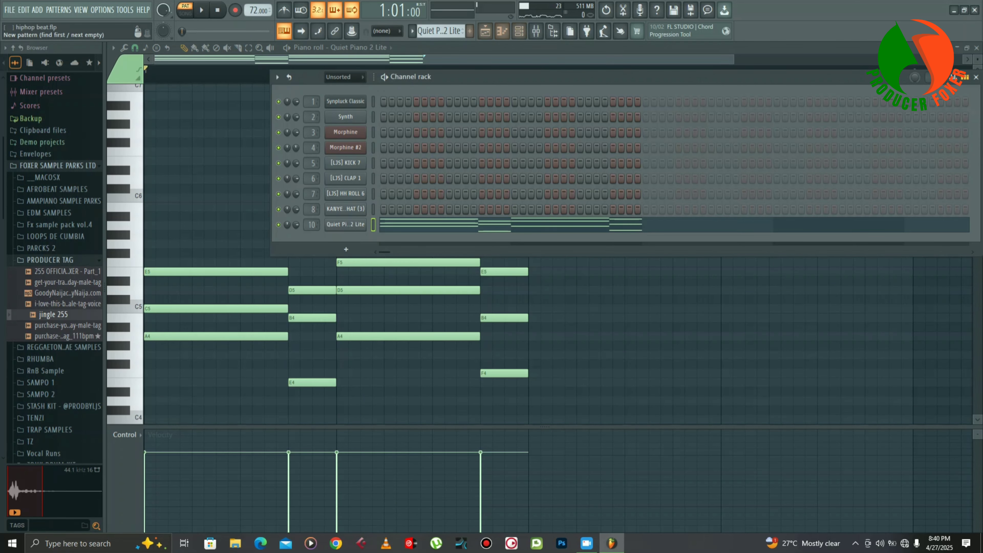
{"action": "scroll", "coordinate": [439, 30], "scroll_direction": "up", "scroll_amount": 2}
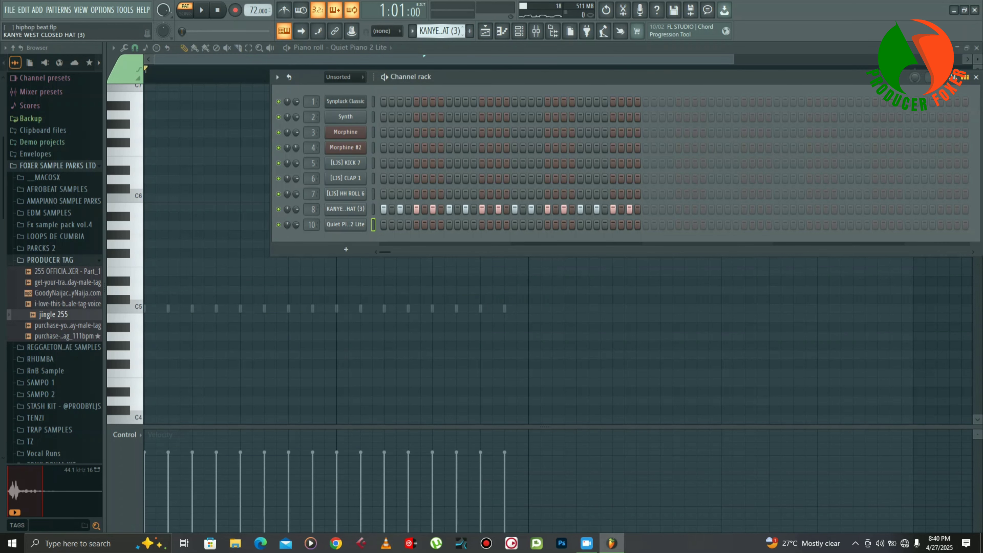
{"action": "scroll", "coordinate": [439, 31], "scroll_direction": "down", "scroll_amount": 1}
{"action": "key", "text": "space"}
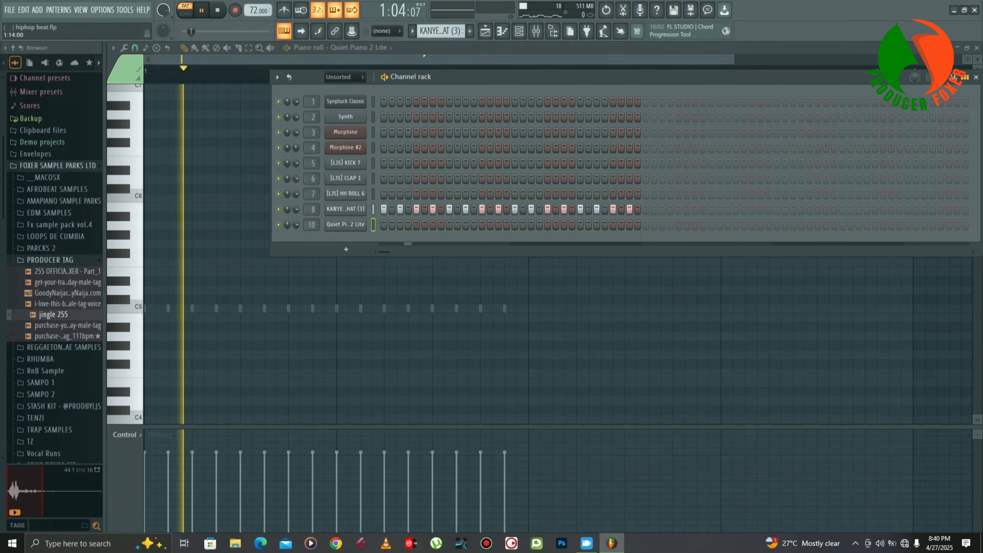
{"action": "left_click", "coordinate": [347, 208]}
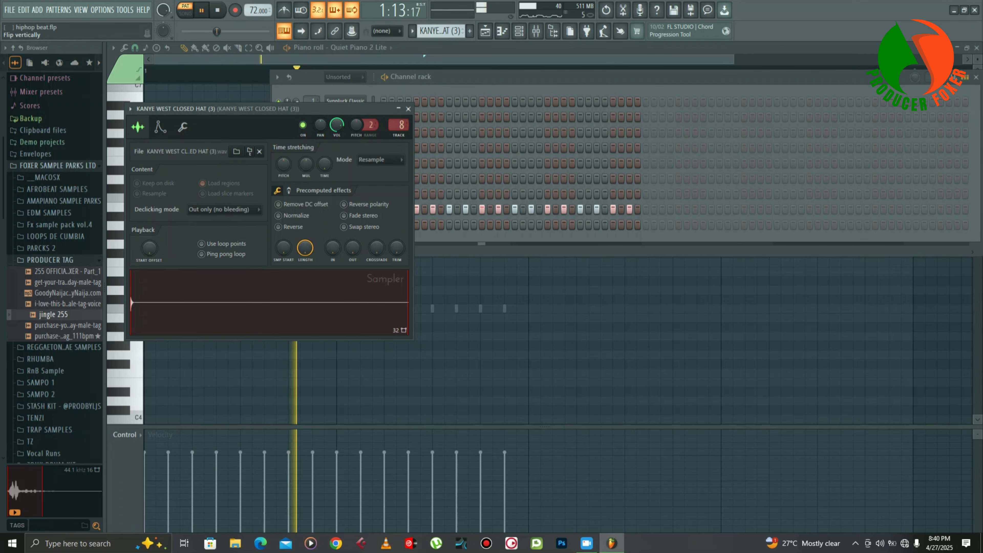
{"action": "left_click", "coordinate": [408, 109]}
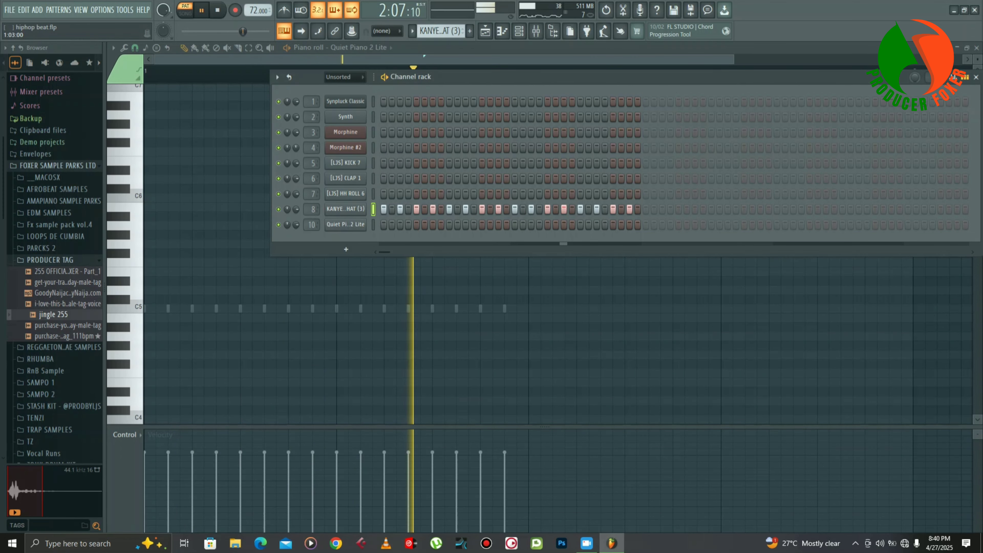
{"action": "key", "text": "space"}
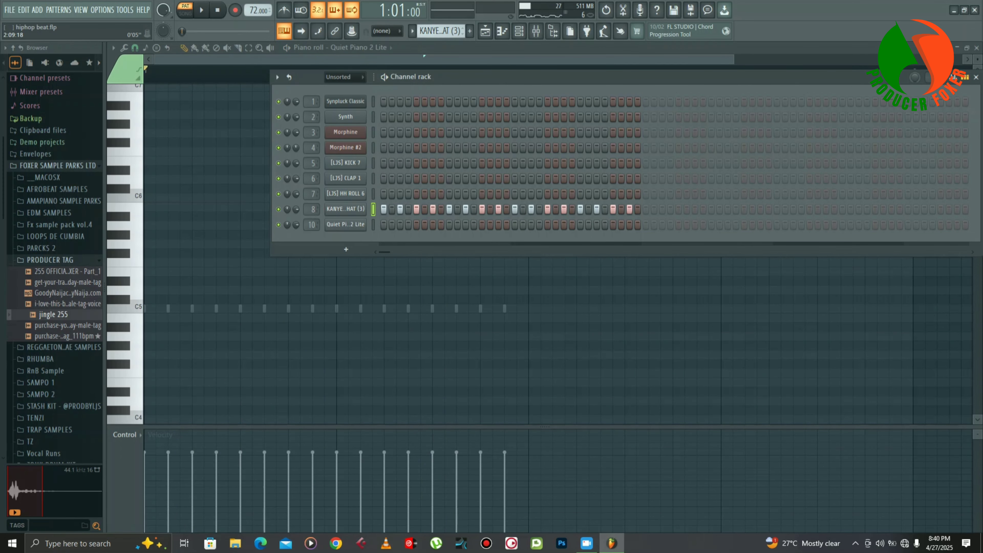
- Play the [LJS] HH ROLL 6 pattern, followed by the [LJS] CLAP 1 pattern
{"action": "scroll", "coordinate": [440, 31], "scroll_direction": "up", "scroll_amount": 1}
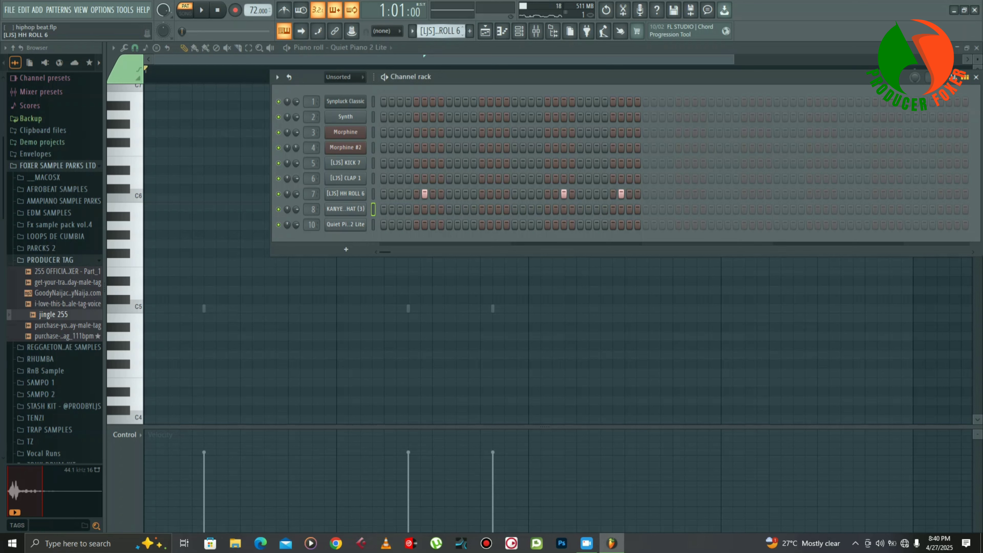
{"action": "key", "text": "space"}
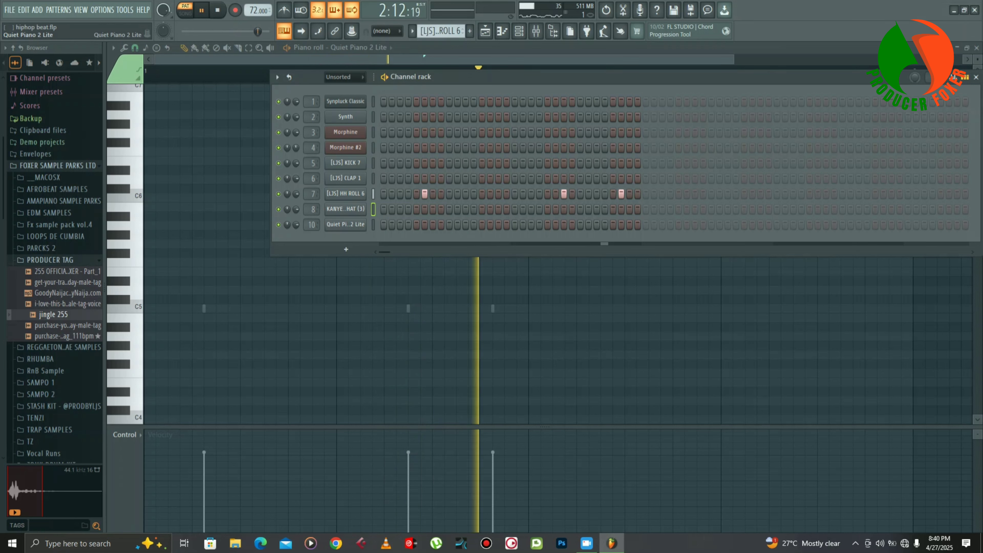
{"action": "key", "text": "space"}
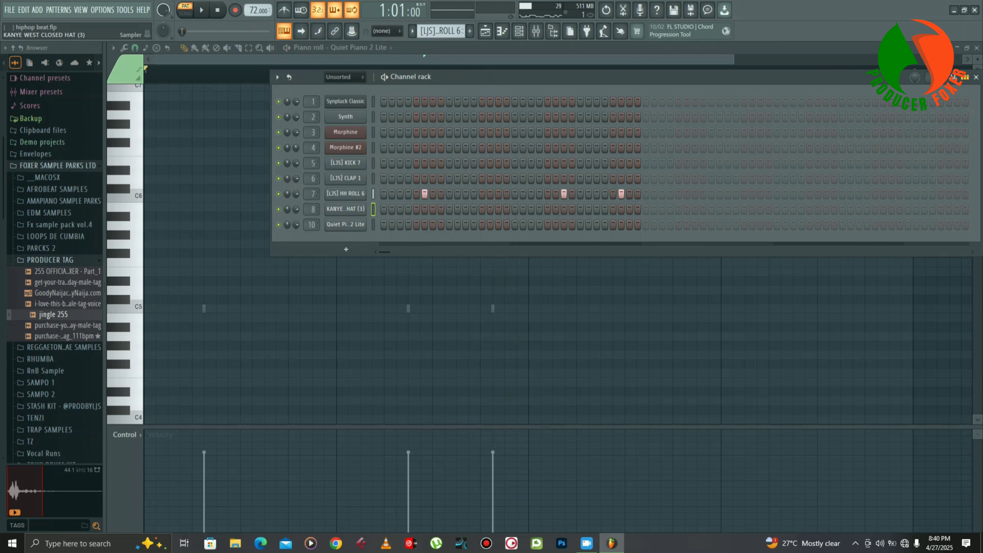
{"action": "scroll", "coordinate": [440, 31], "scroll_direction": "up", "scroll_amount": 1}
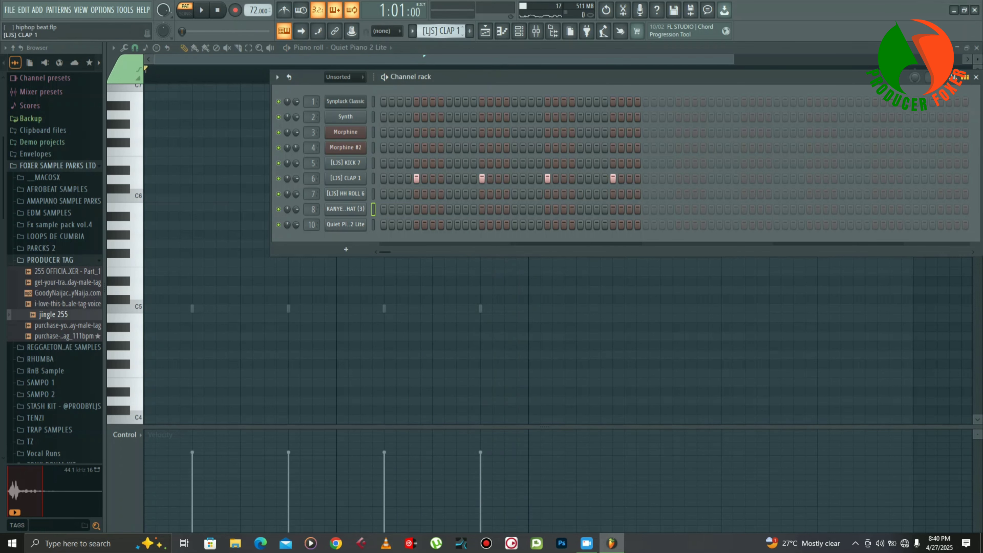
{"action": "key", "text": "space"}
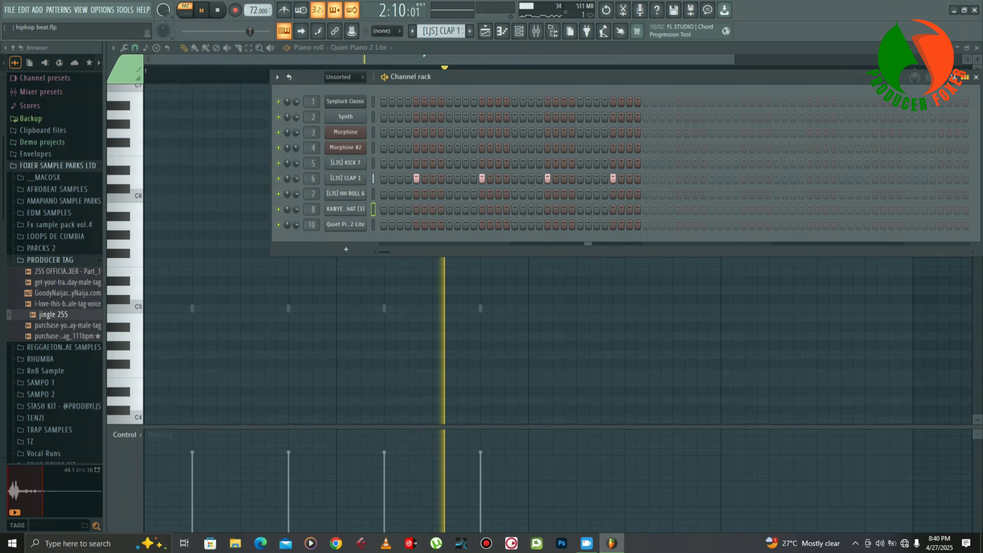
{"action": "key", "text": "space"}
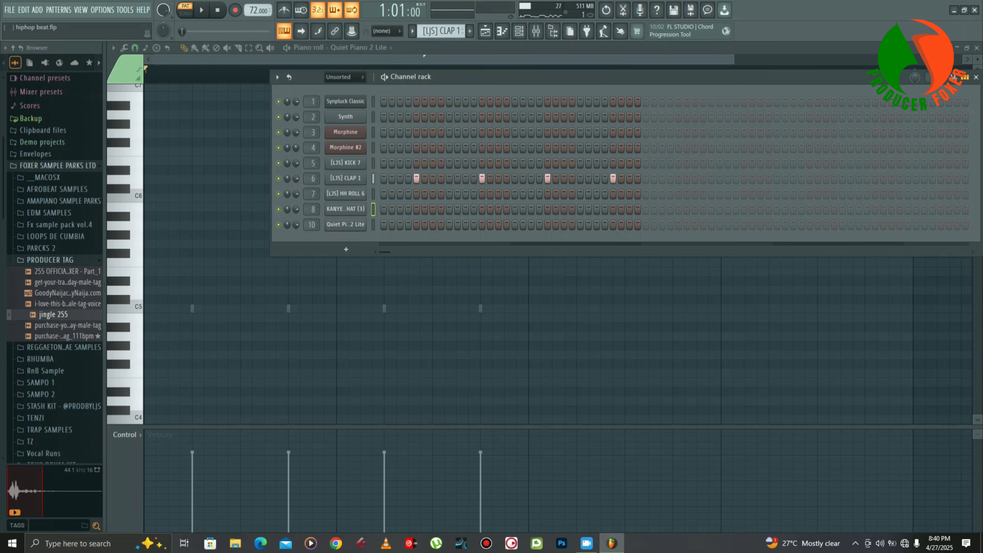
- Play the [LJS] KICK 7 pattern, add a kick on step 32, and close the Channel rack
{"action": "scroll", "coordinate": [441, 31], "scroll_direction": "down", "scroll_amount": 1}
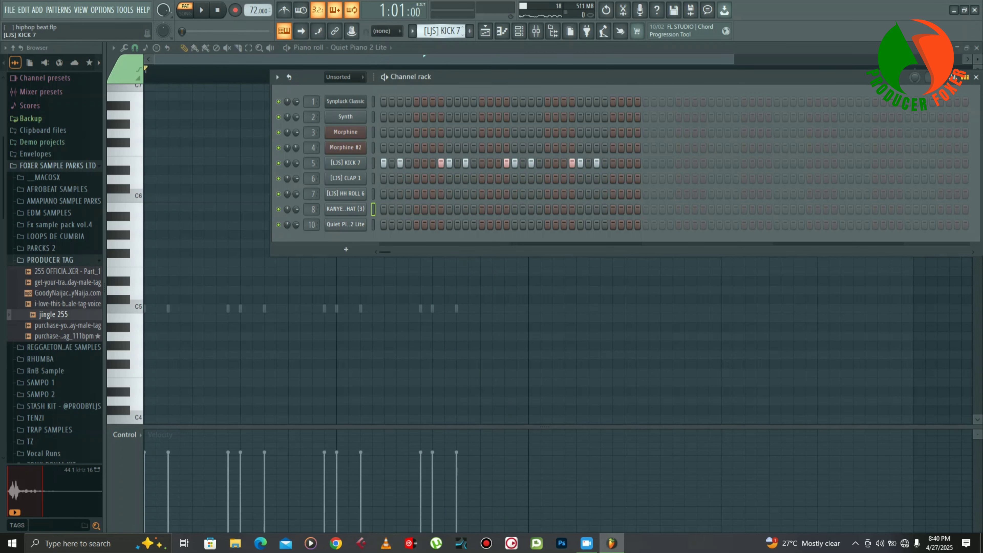
{"action": "key", "text": "space"}
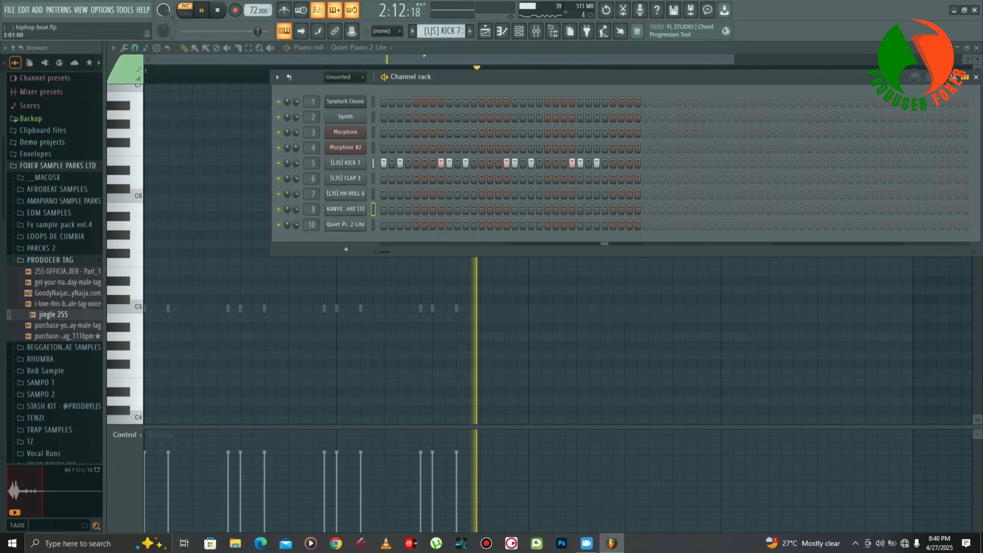
{"action": "key", "text": "space"}
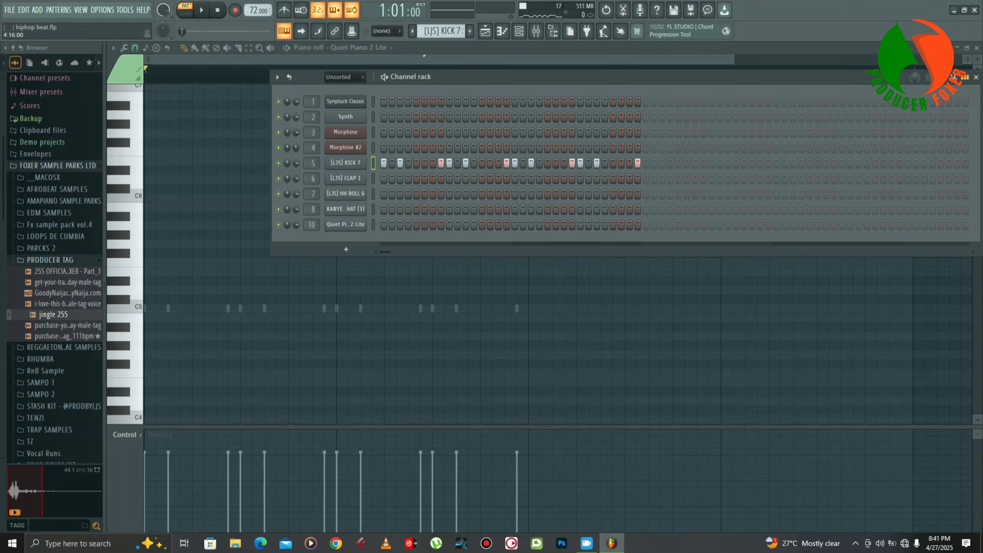
{"action": "left_click", "coordinate": [976, 77]}
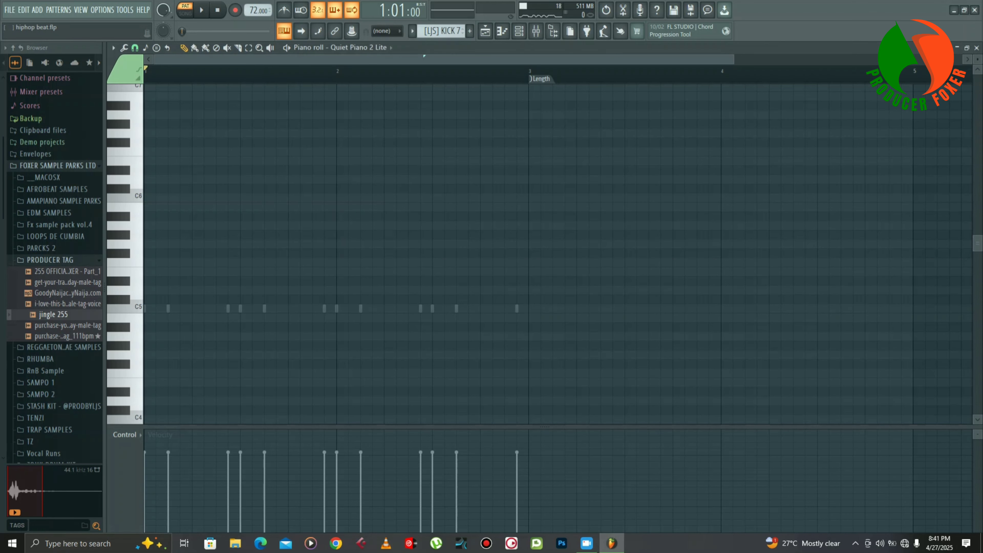
- Inspect the KNOCK effect and its preset list on the drum bus mixer track, and return to the Playlist
{"action": "left_click", "coordinate": [536, 31]}
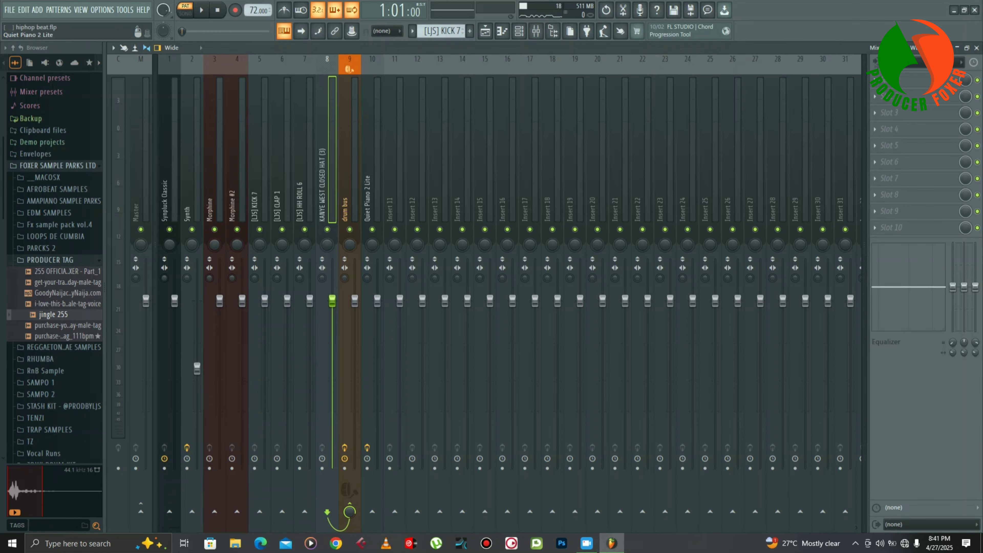
{"action": "left_click", "coordinate": [348, 413]}
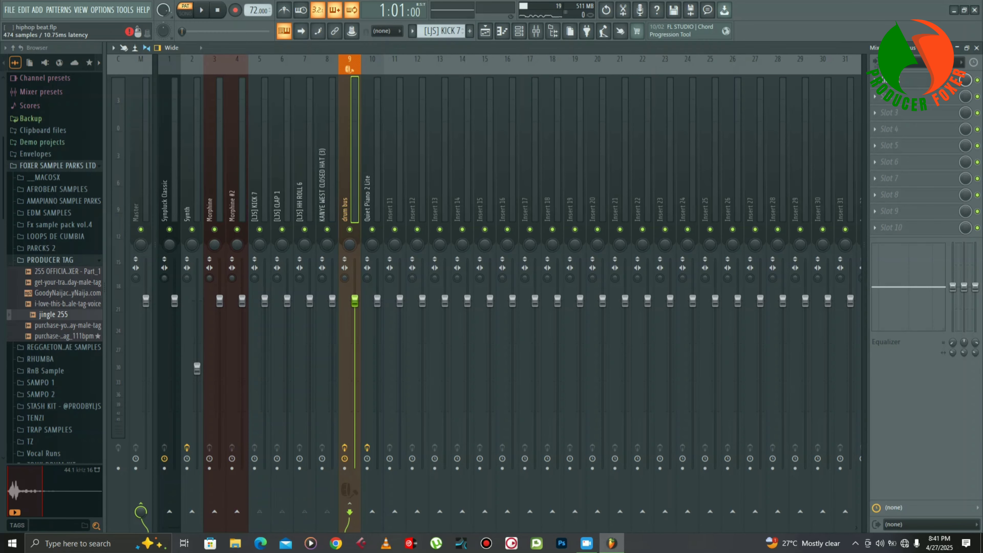
{"action": "left_click", "coordinate": [908, 80]}
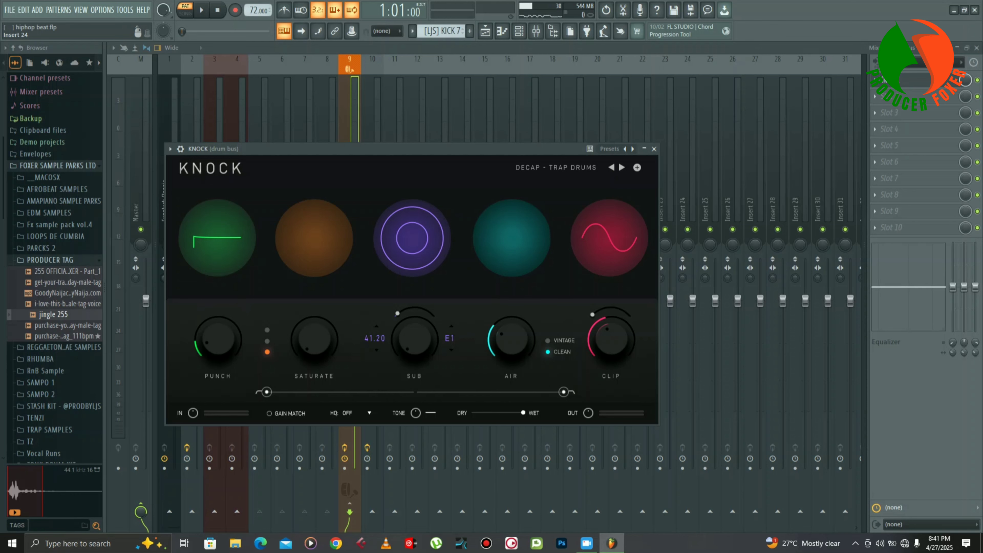
{"action": "left_click", "coordinate": [555, 168]}
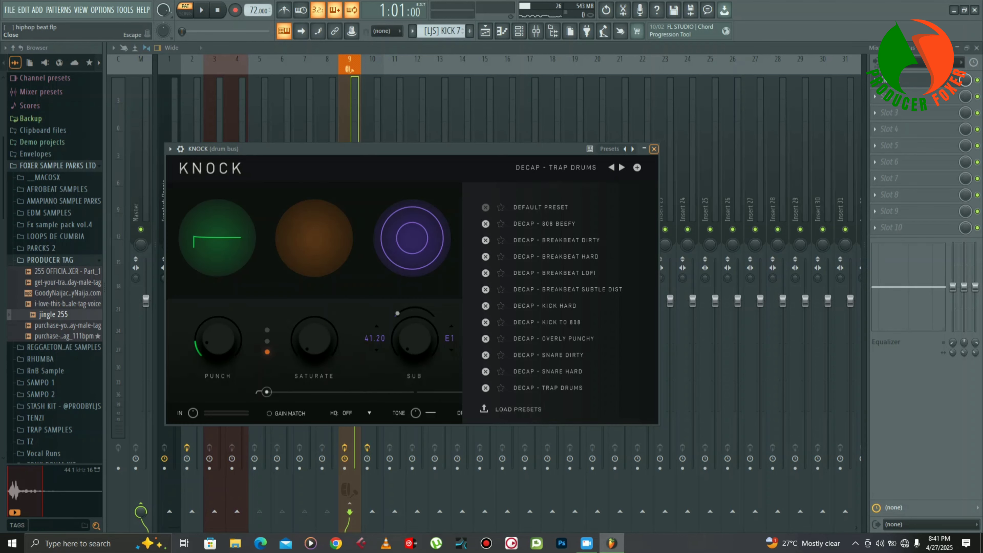
{"action": "left_click", "coordinate": [653, 149]}
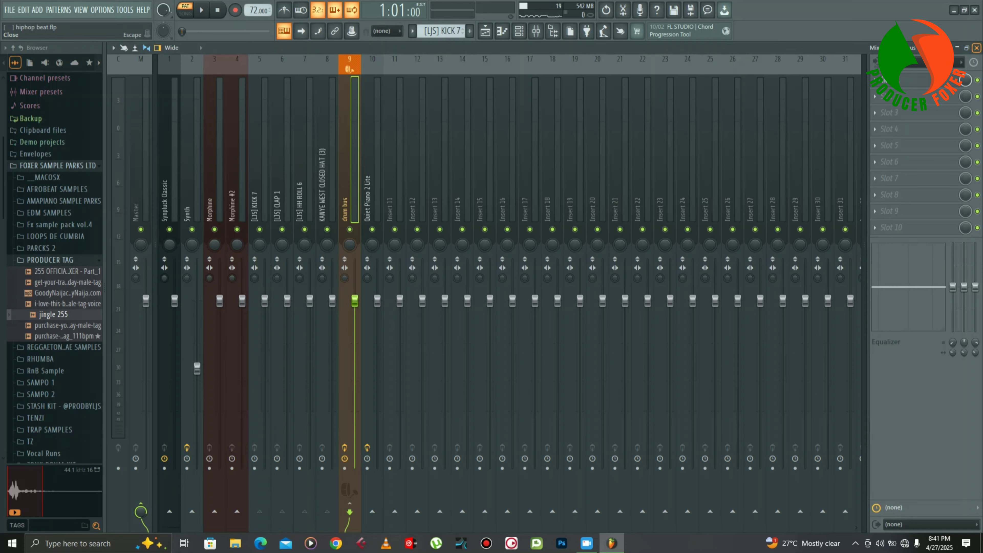
{"action": "left_click", "coordinate": [976, 47]}
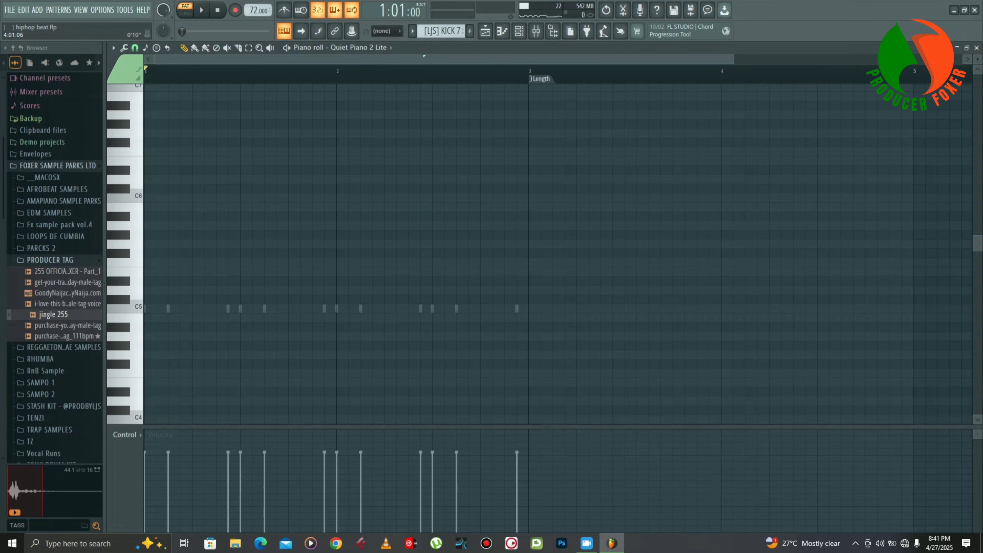
{"action": "left_click_drag", "start_coordinate": [732, 59], "coordinate": [868, 59]}
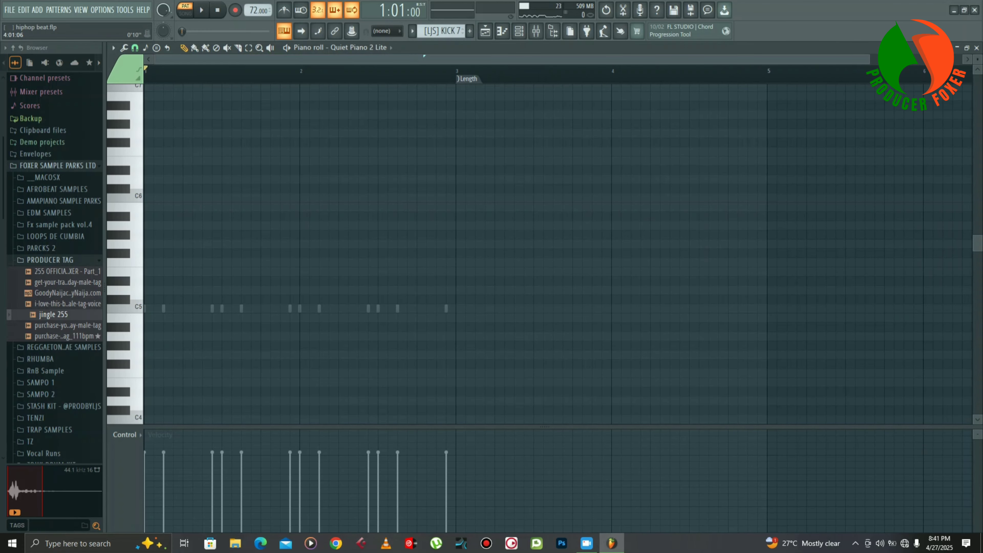
{"action": "left_click", "coordinate": [976, 48]}
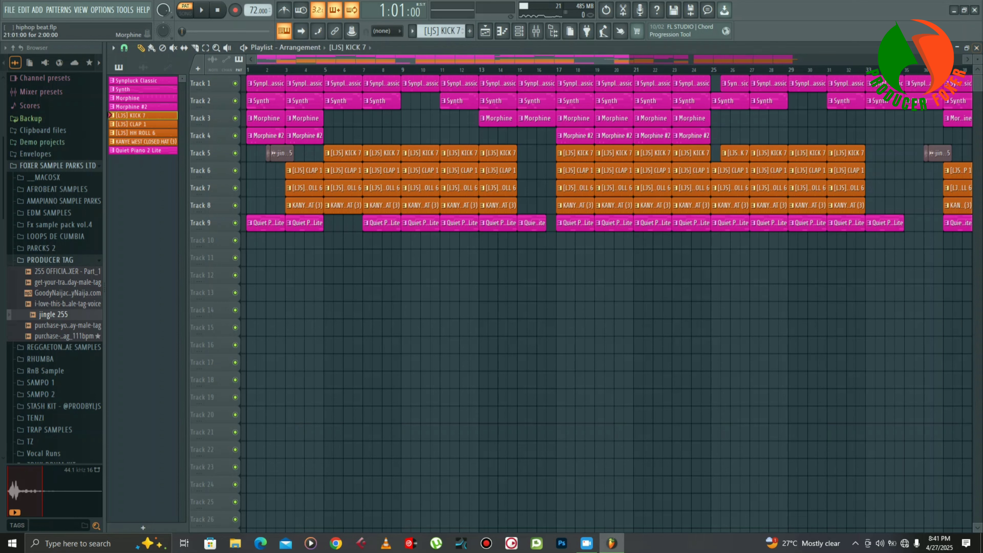
- Solo the drum tracks, Track 5 to Track 8, in the Playlist and play them in song mode from bar 5
{"action": "left_click_drag", "start_coordinate": [628, 59], "coordinate": [977, 61]}
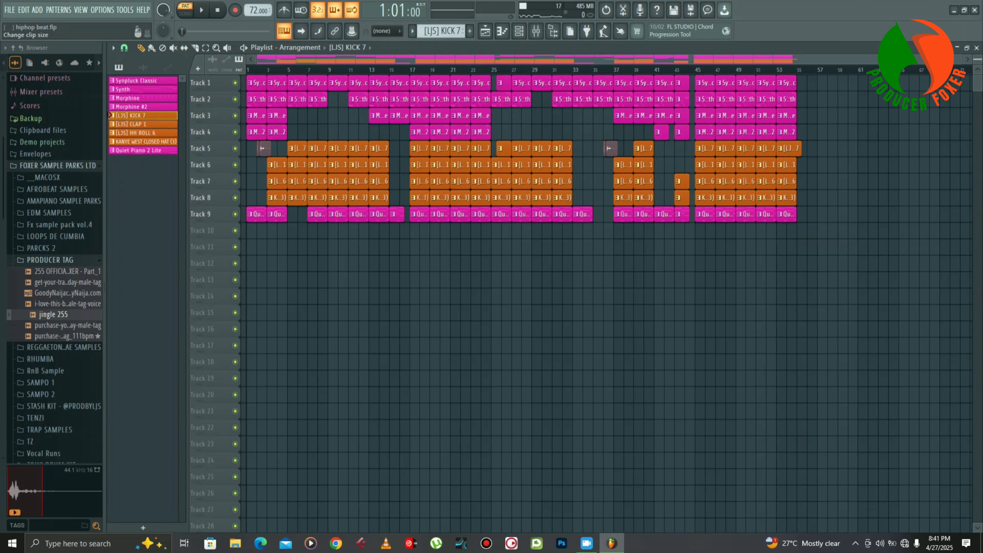
{"action": "left_click_drag", "start_coordinate": [961, 59], "coordinate": [539, 59]}
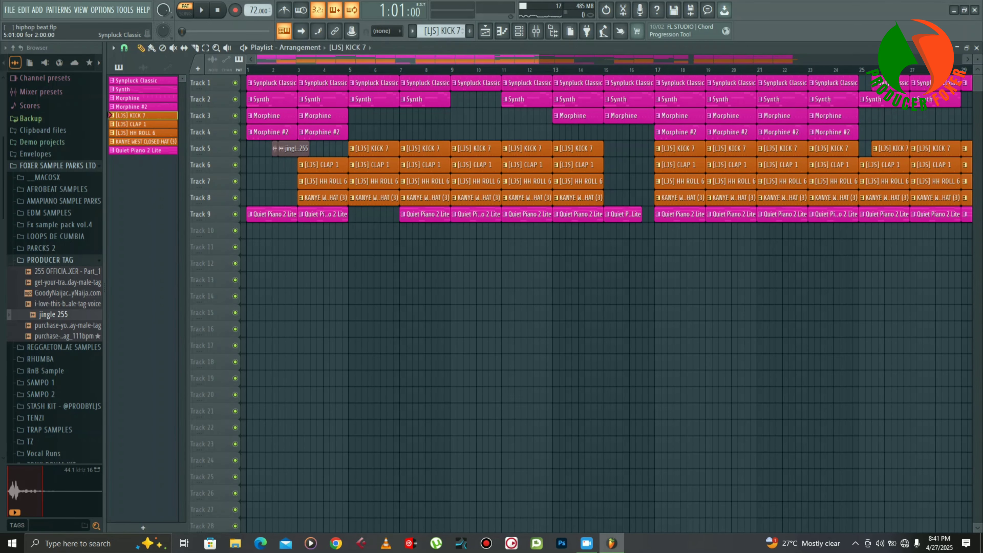
{"action": "left_click", "coordinate": [348, 69]}
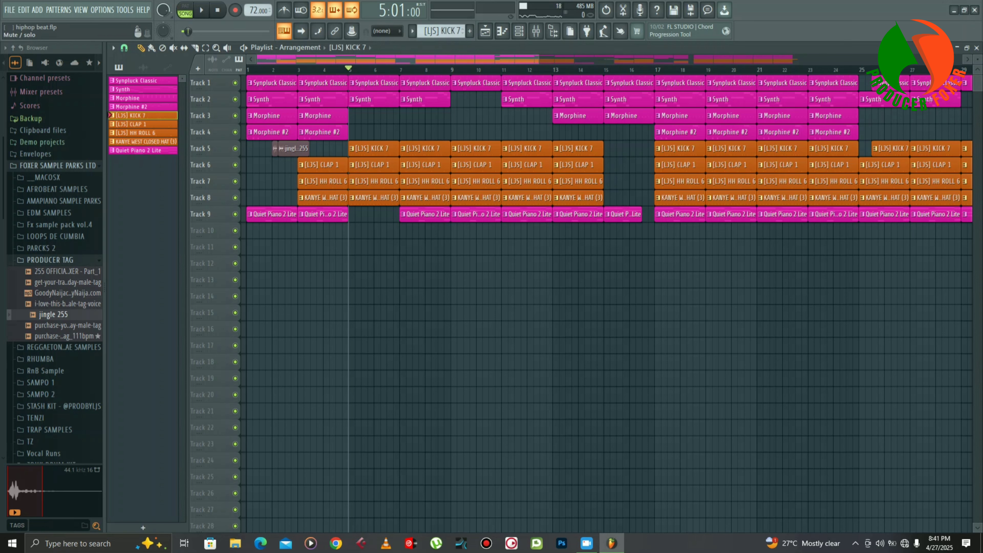
{"action": "right_click", "coordinate": [235, 148]}
{"action": "left_click", "coordinate": [235, 165]}
{"action": "left_click", "coordinate": [235, 181]}
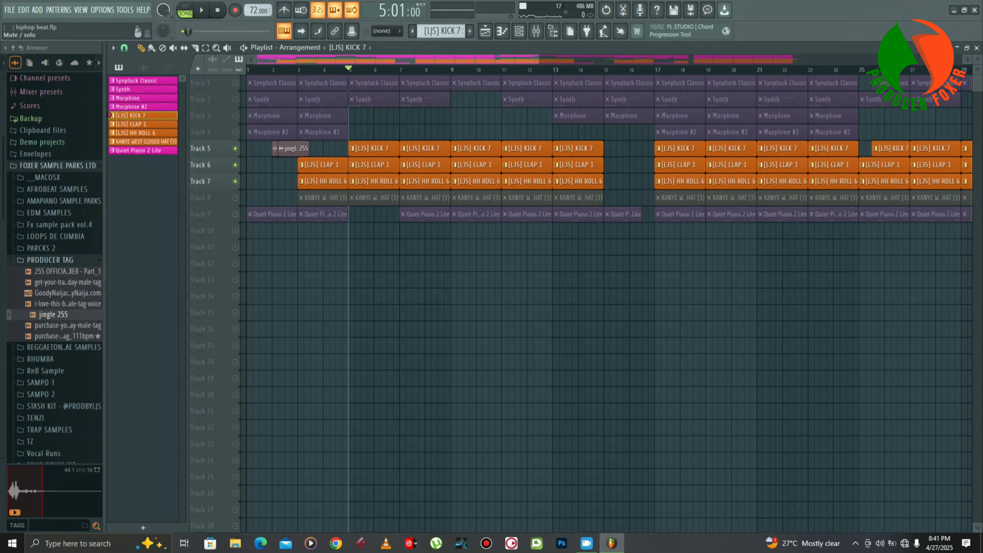
{"action": "left_click", "coordinate": [235, 198]}
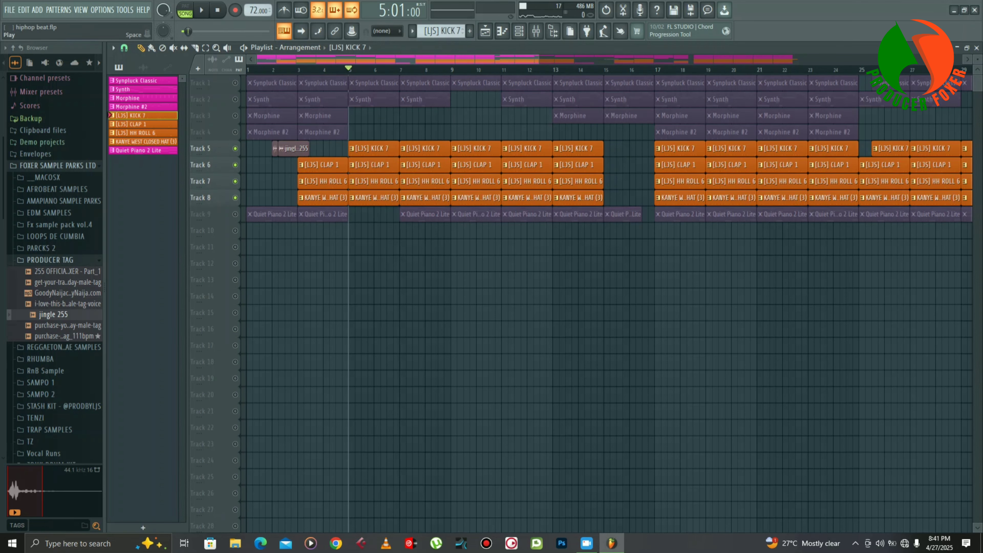
{"action": "left_click", "coordinate": [201, 10]}
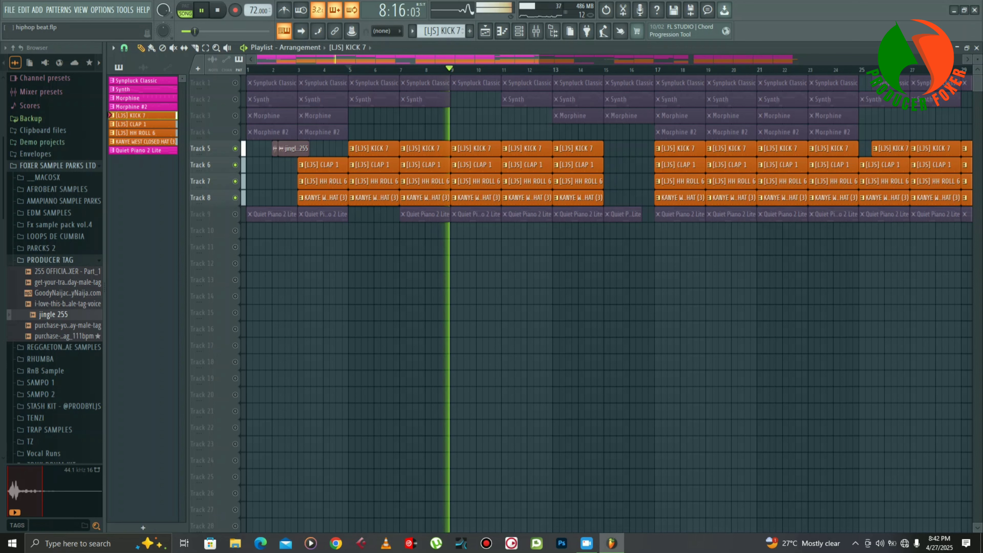
{"action": "key", "text": "space"}
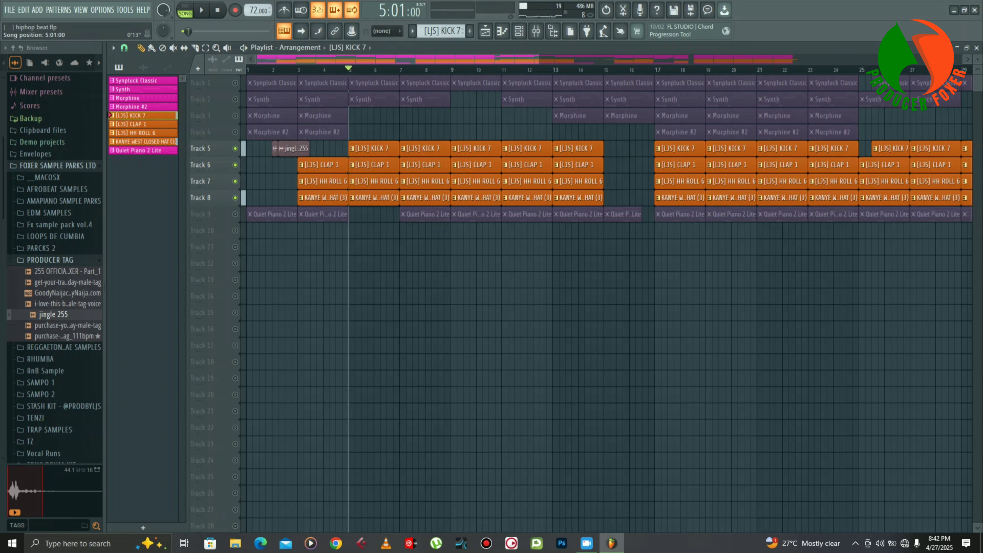
- Turn all Playlist tracks back on and play the full arrangement from bar 1
{"action": "right_click", "coordinate": [235, 197]}
{"action": "right_click", "coordinate": [234, 198]}
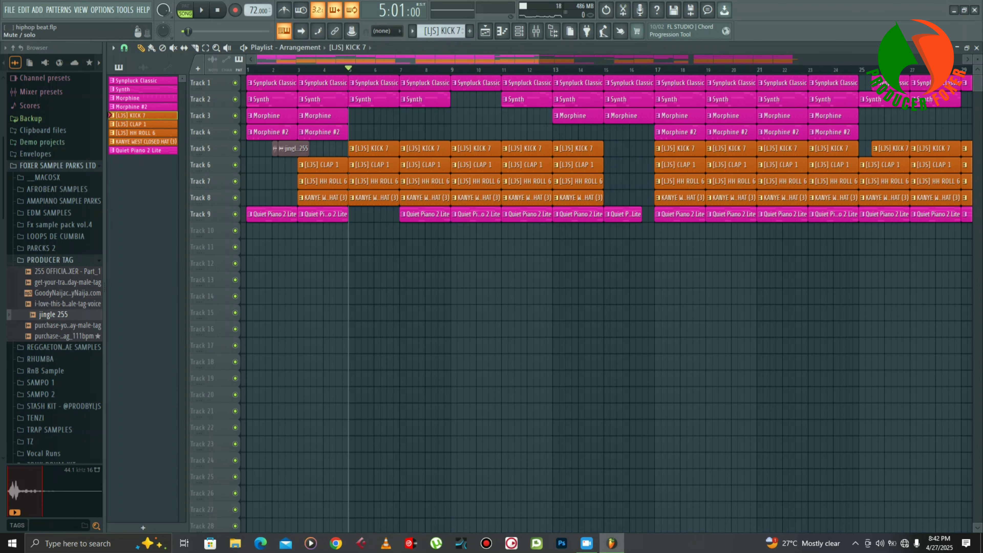
{"action": "left_click", "coordinate": [217, 10]}
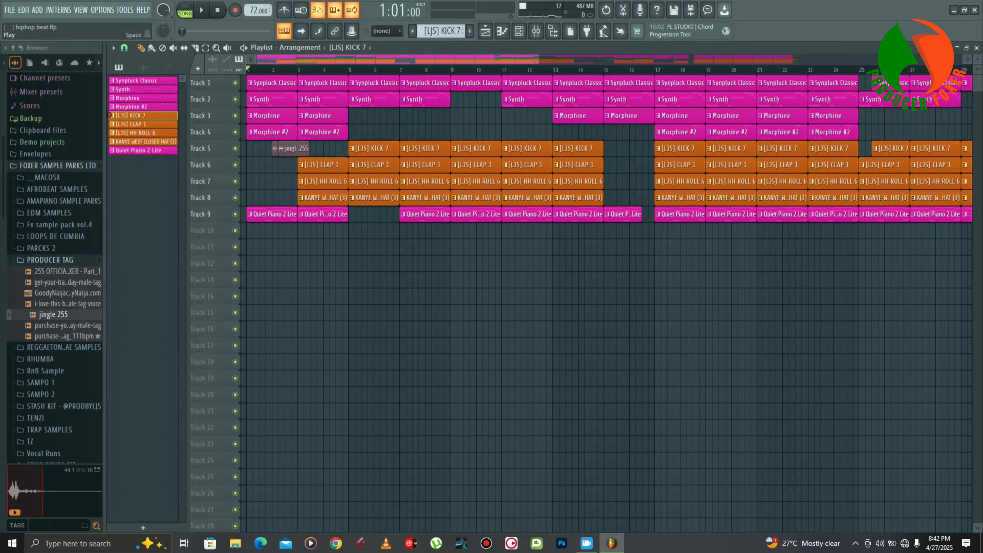
{"action": "key", "text": "space"}
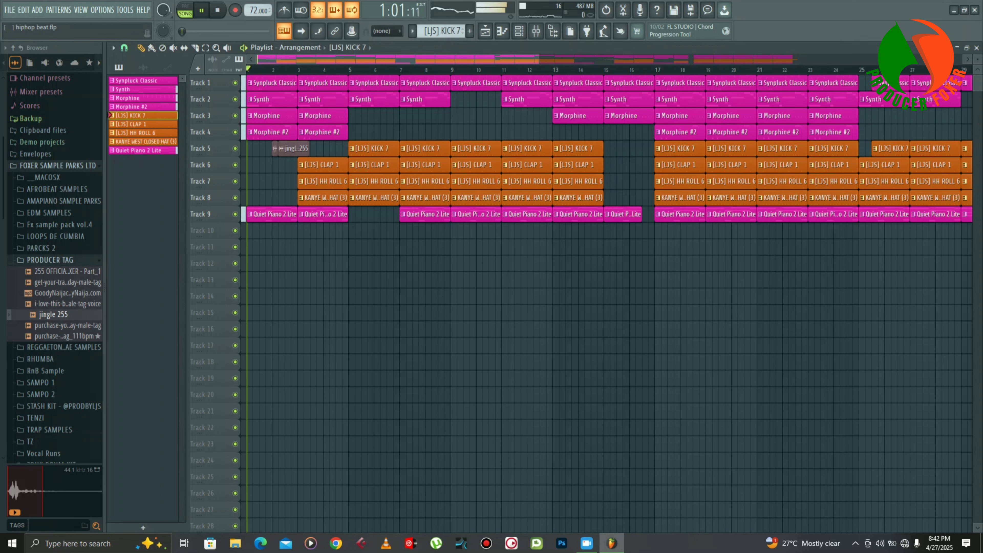